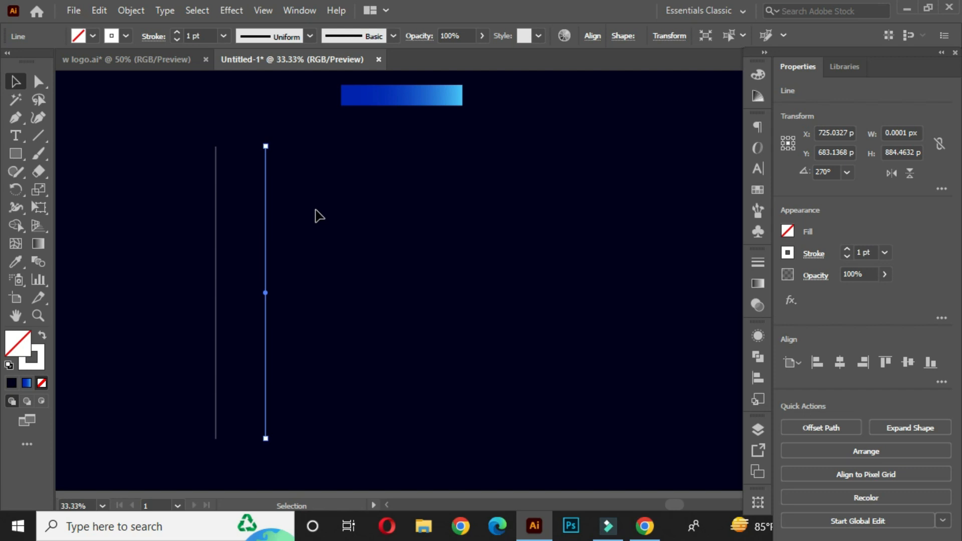
- Repeat the line duplication twice to make four evenly spaced vertical lines, and move the set to the middle of the artboard
key(ctrl+d)
key(ctrl+d)
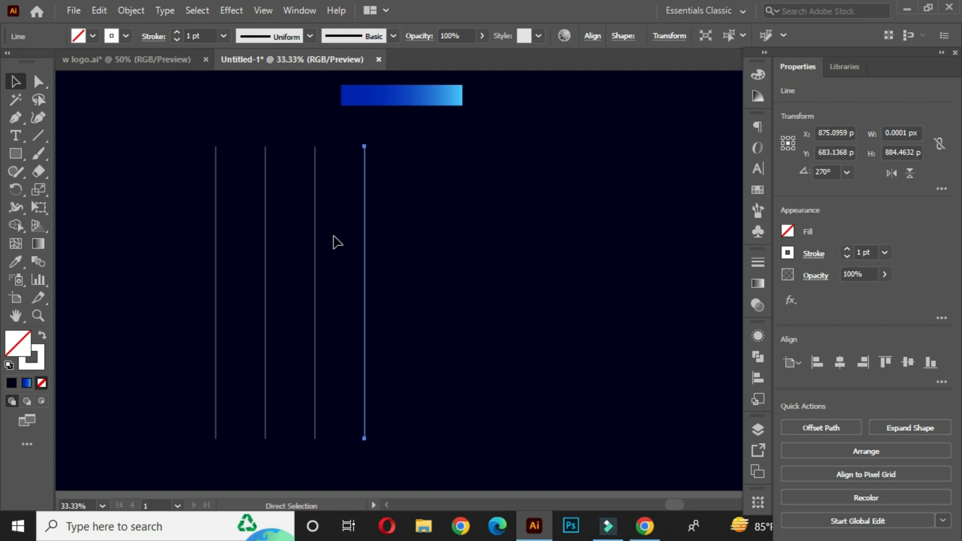
click(395, 226)
drag(187, 144, 431, 288)
drag(315, 218, 421, 217)
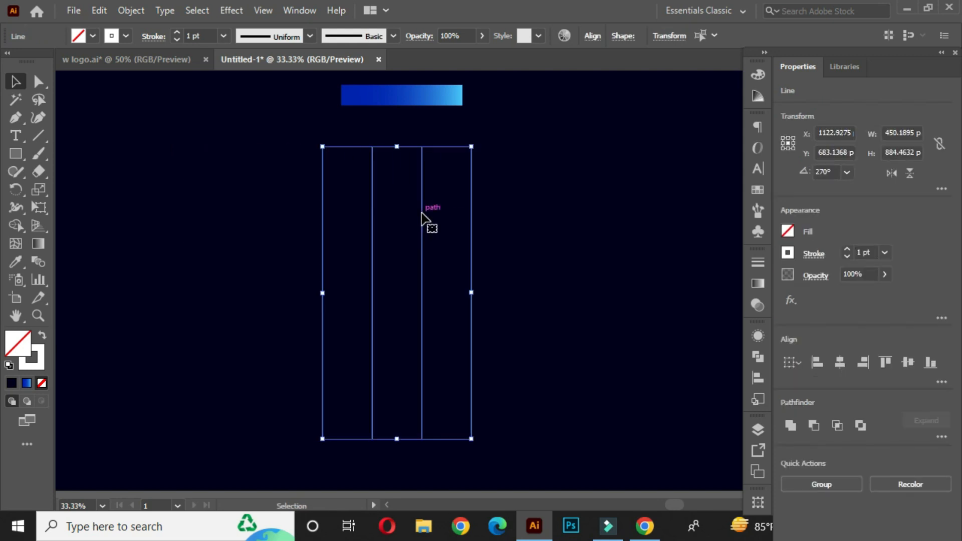
click(535, 248)
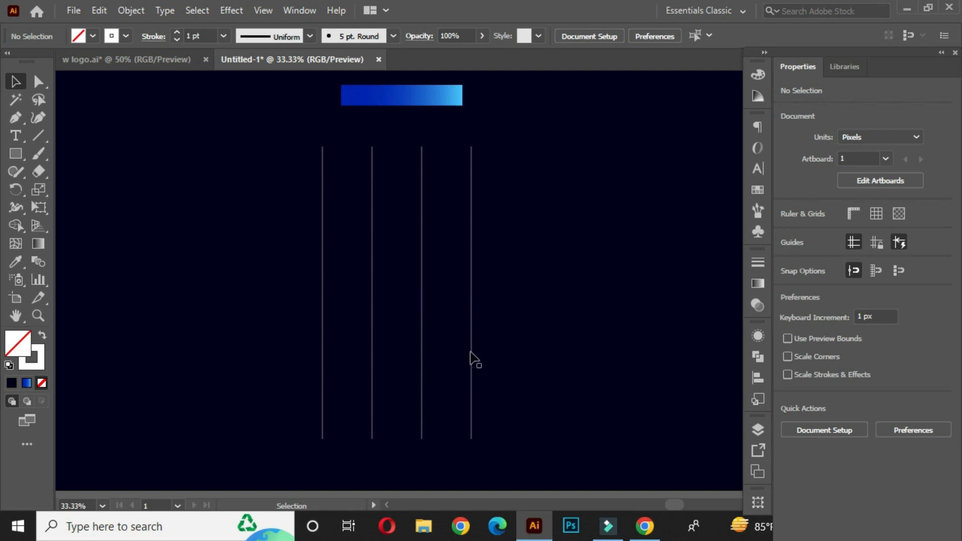
- Copy the four vertical lines in place and rotate the copy 90° to form a square construction grid
drag(288, 175, 512, 312)
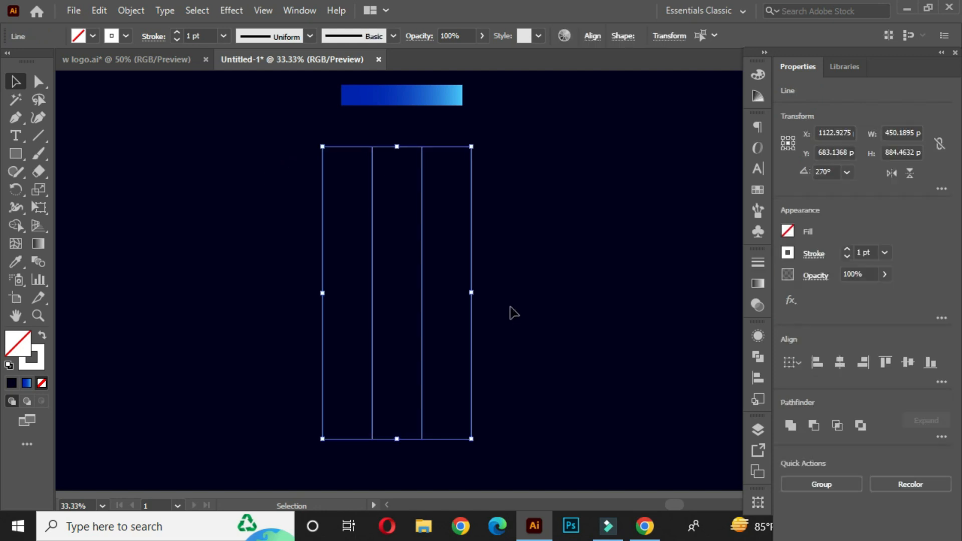
key(ctrl)
key(ctrl)
key(ctrl)
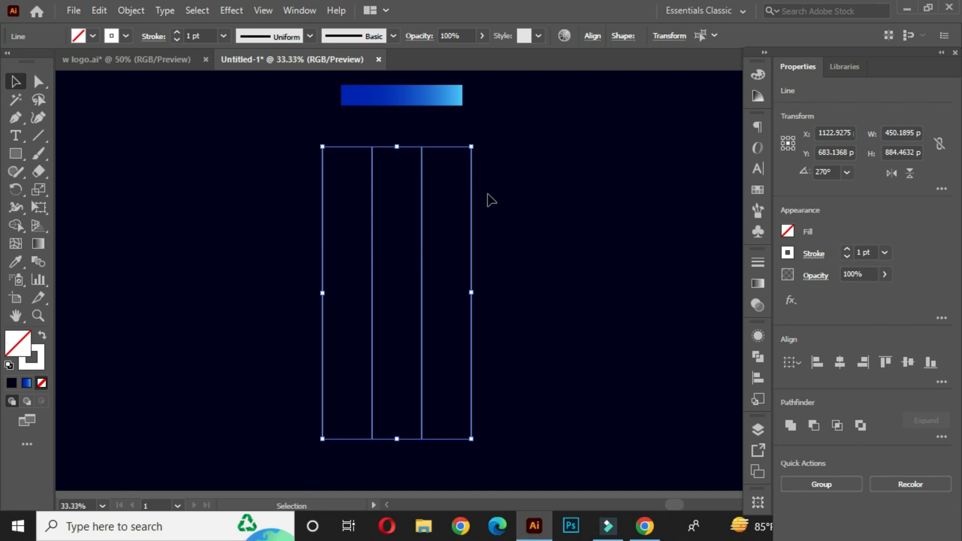
drag(479, 139, 558, 330)
click(589, 270)
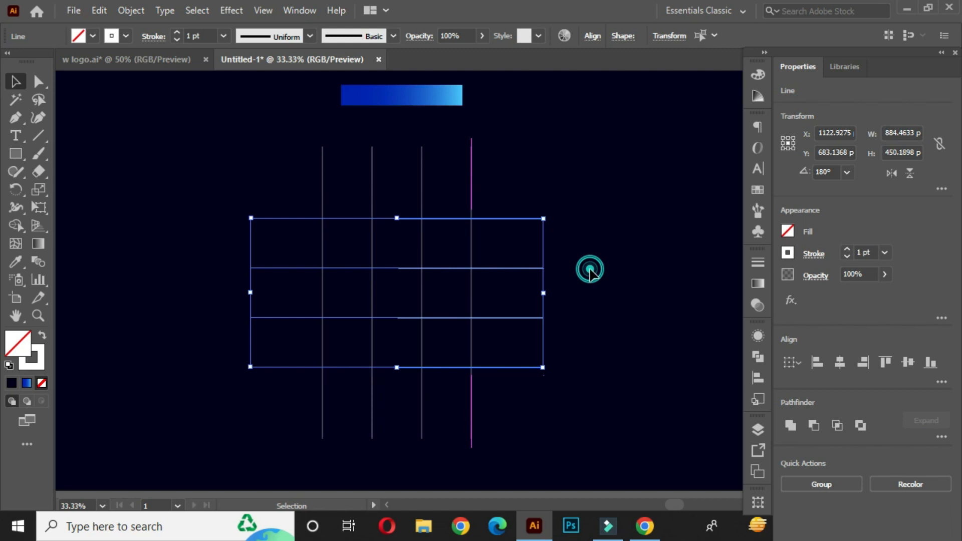
- Draw a circle of about 300 px spanning the two lower rows and the first two columns of the grid
scroll(555, 276, up, 1)
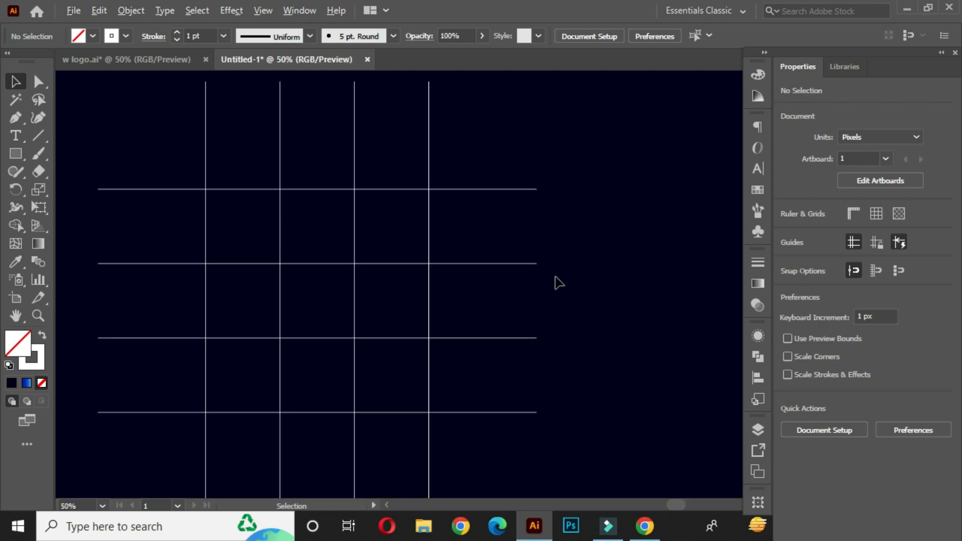
drag(466, 291, 564, 268)
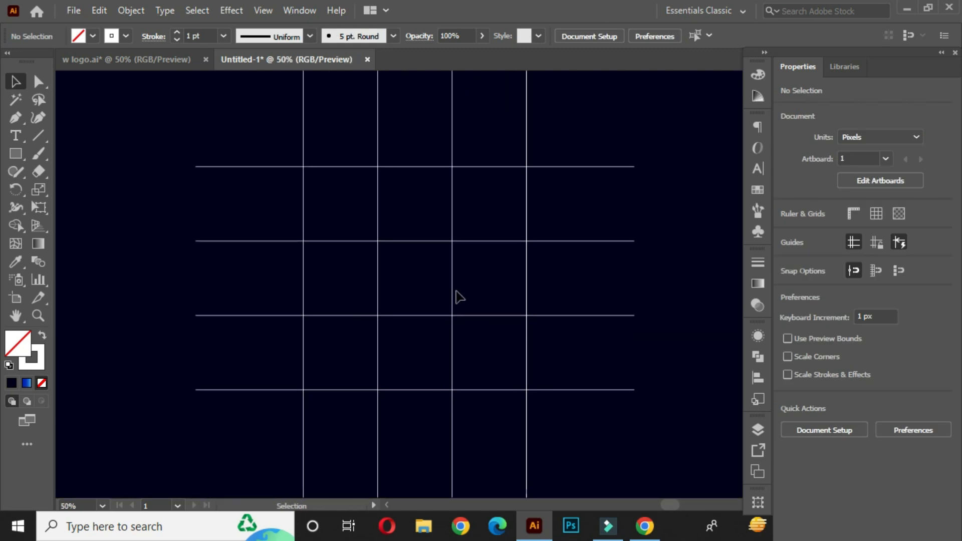
click(25, 153)
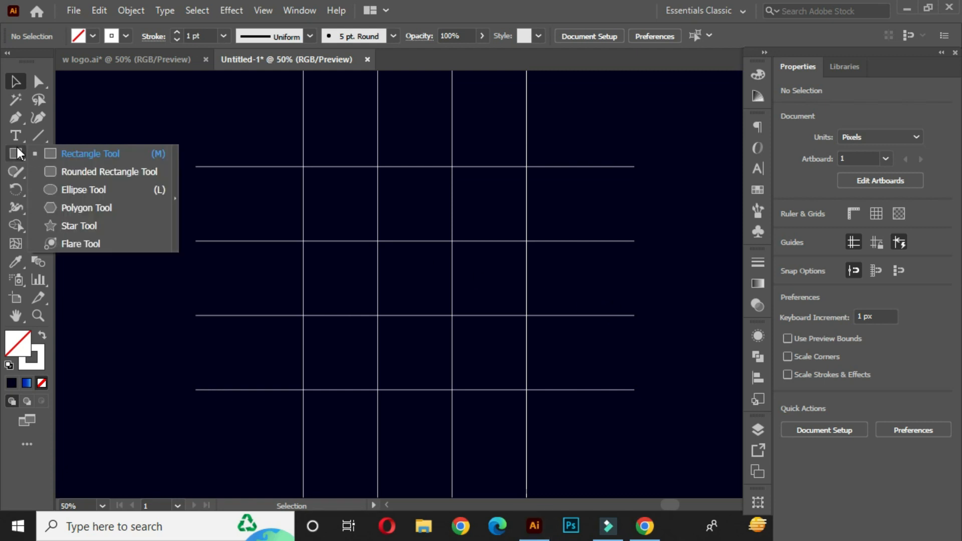
click(119, 193)
drag(356, 326, 339, 302)
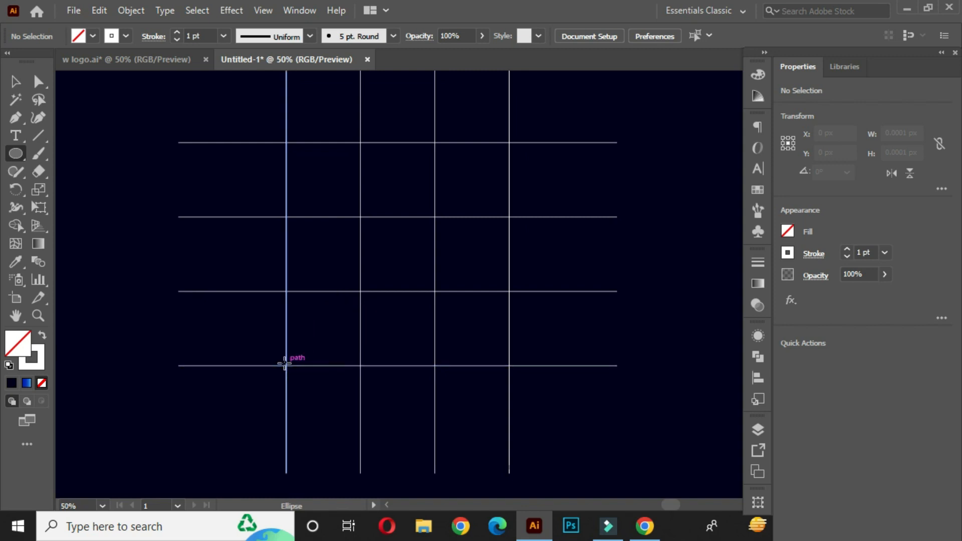
drag(285, 366, 433, 343)
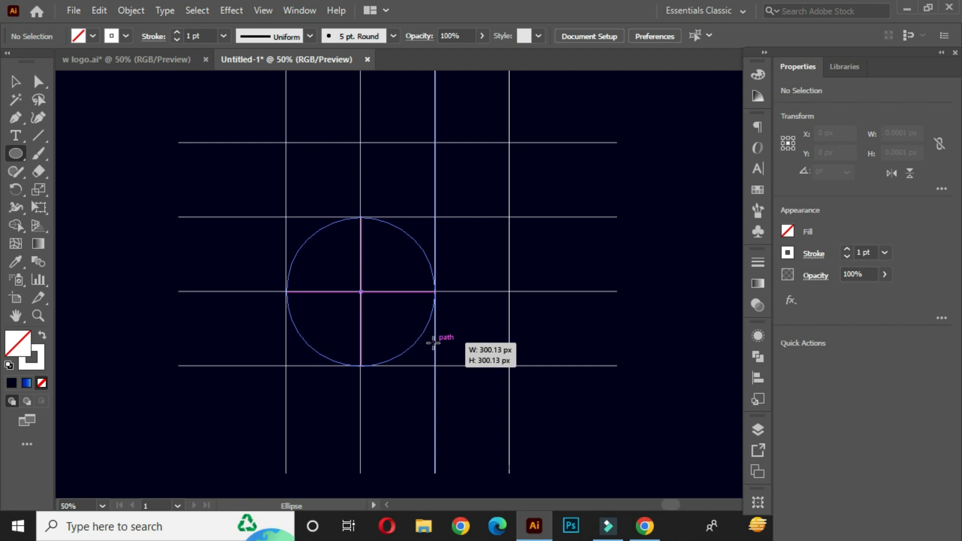
drag(433, 342, 433, 343)
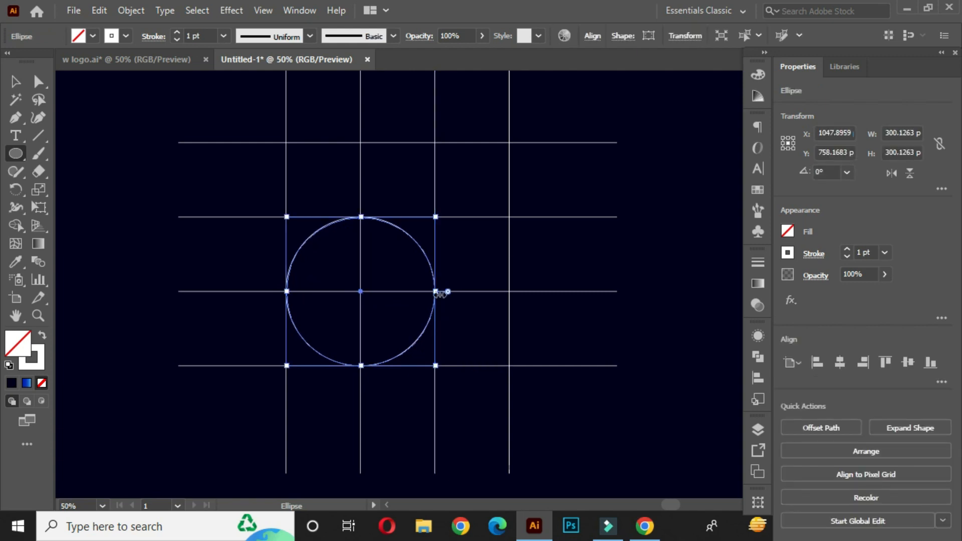
key(v)
click(114, 224)
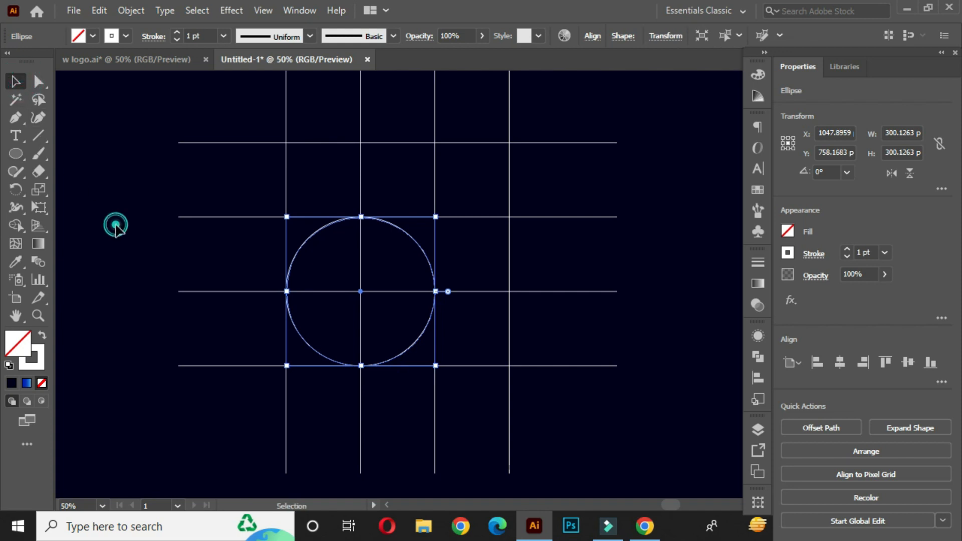
- Duplicate the large circle twice, shifting each copy one grid column to the right
click(303, 247)
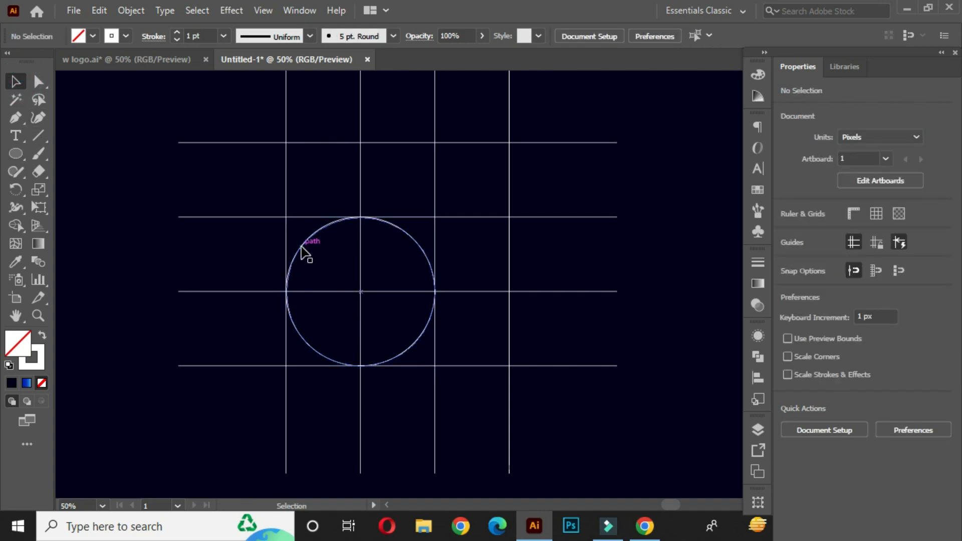
drag(296, 256, 369, 268)
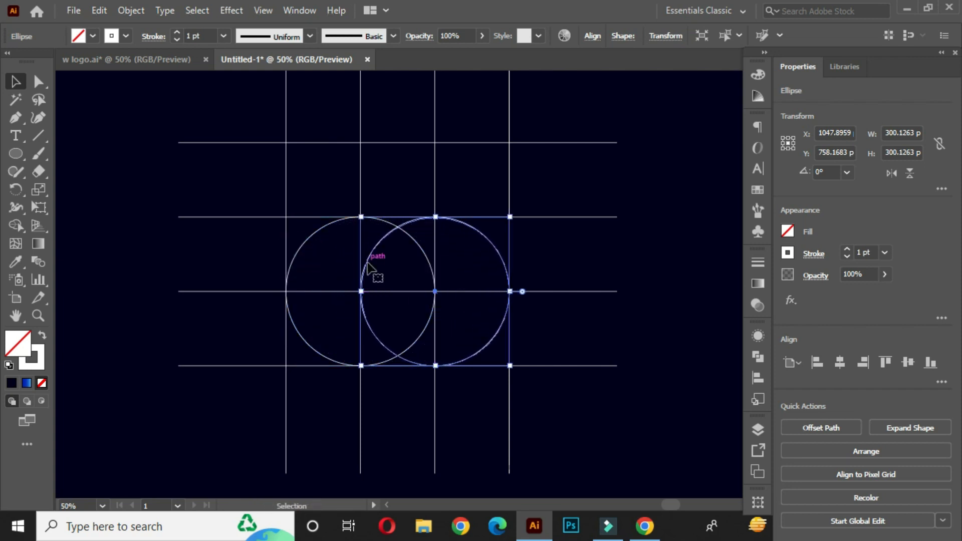
click(343, 273)
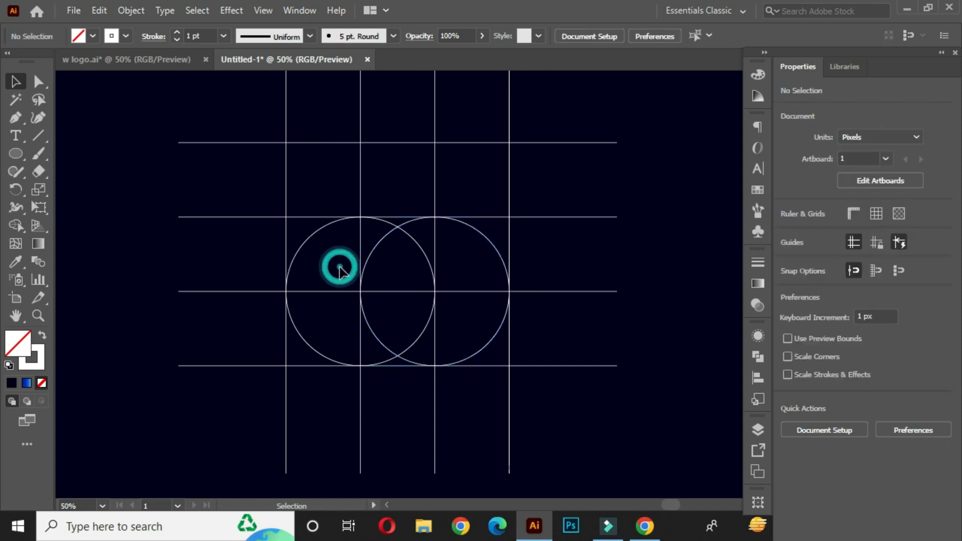
click(378, 248)
drag(378, 248, 447, 253)
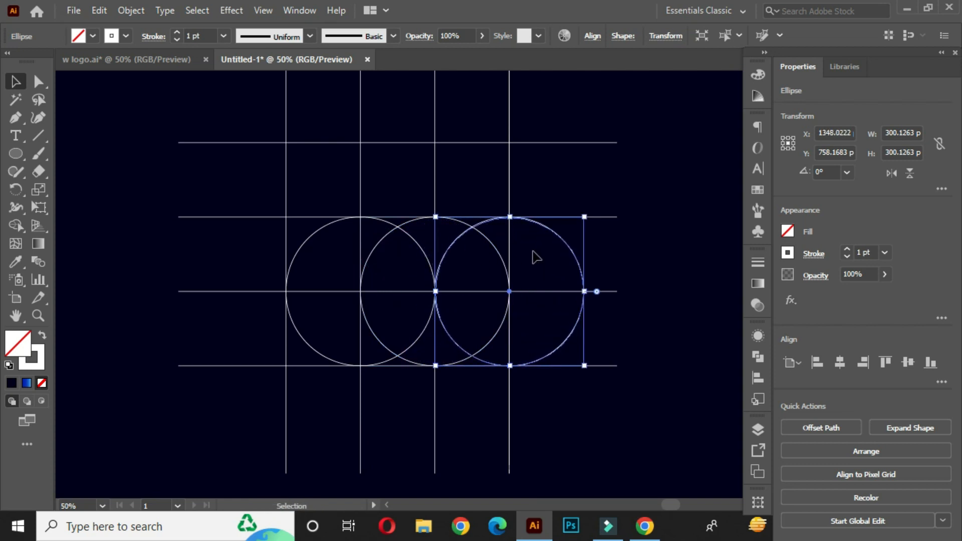
click(642, 182)
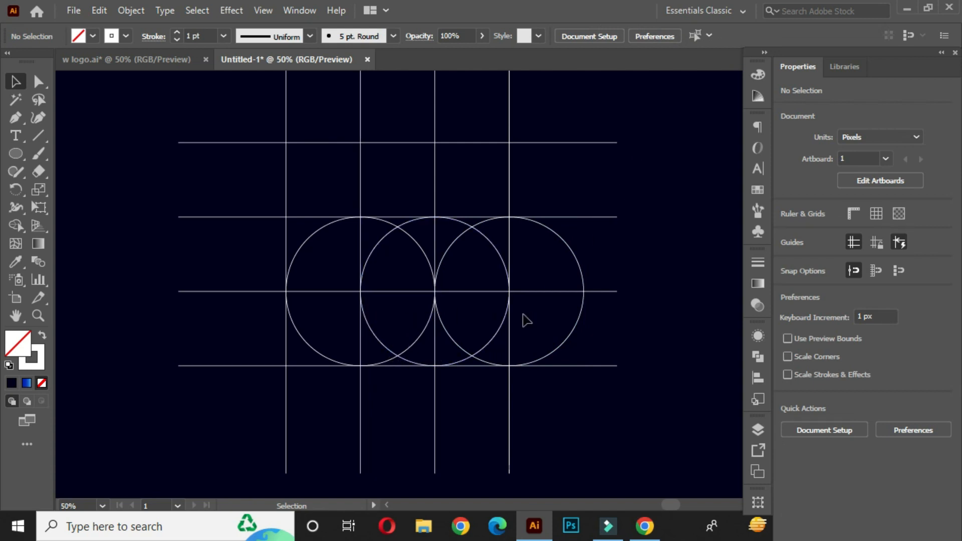
- Draw a circle of about 76 px touching the top and left lines of the grid's upper-left cell
drag(20, 151, 83, 185)
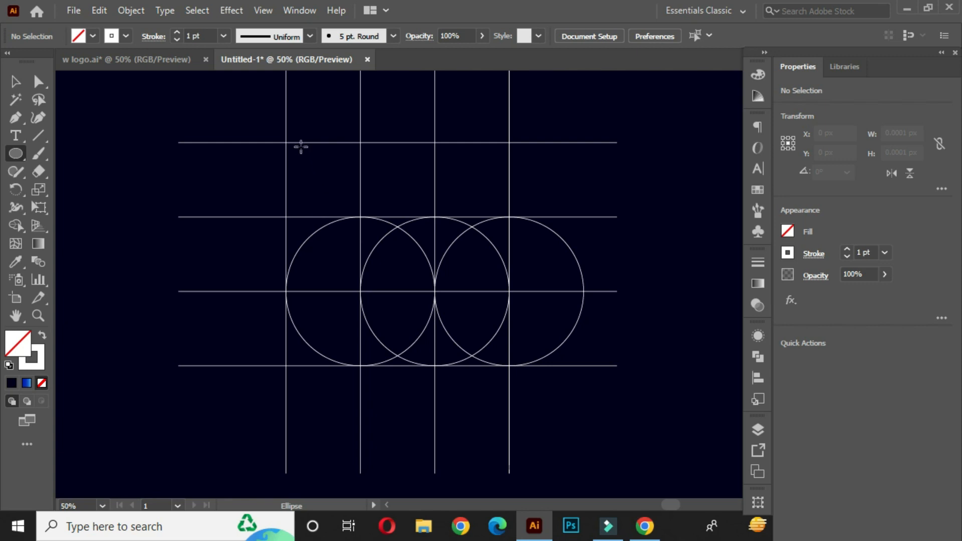
scroll(300, 146, up, 2)
drag(272, 140, 350, 214)
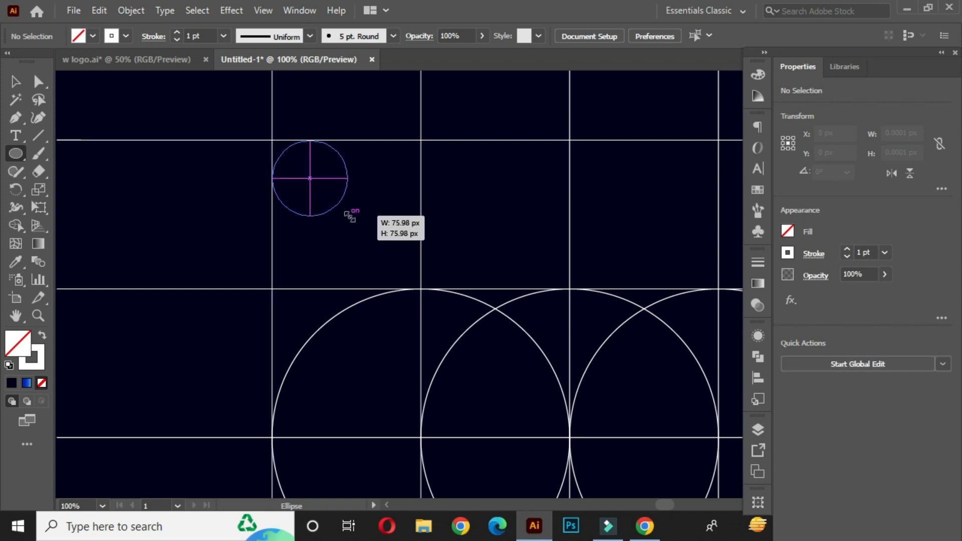
click(14, 81)
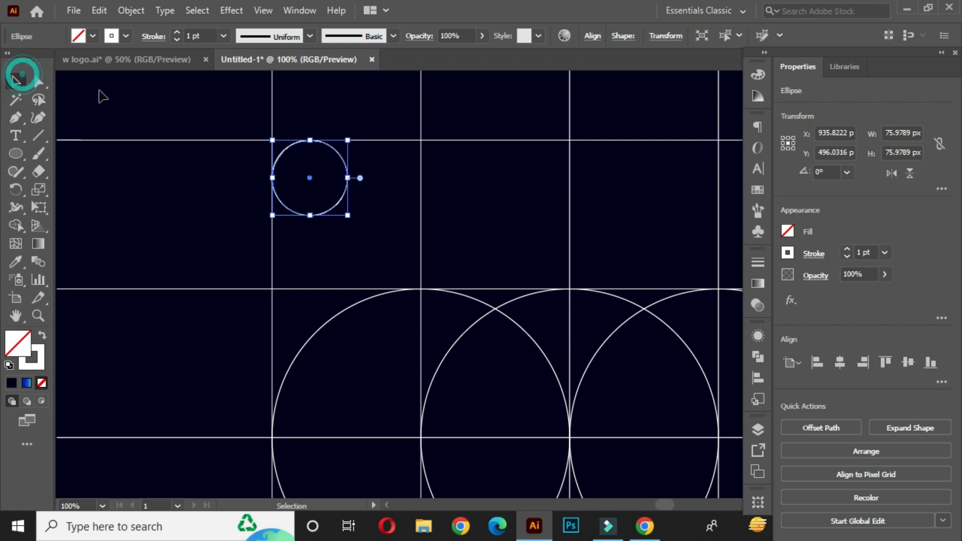
click(152, 96)
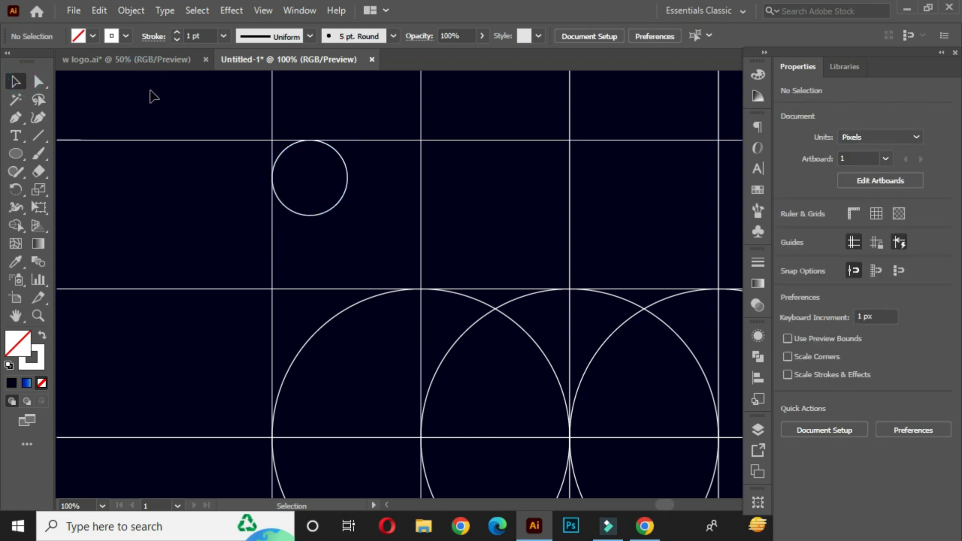
- Duplicate the small circle to its right so the copy touches the second vertical grid line
click(346, 185)
drag(345, 164, 416, 162)
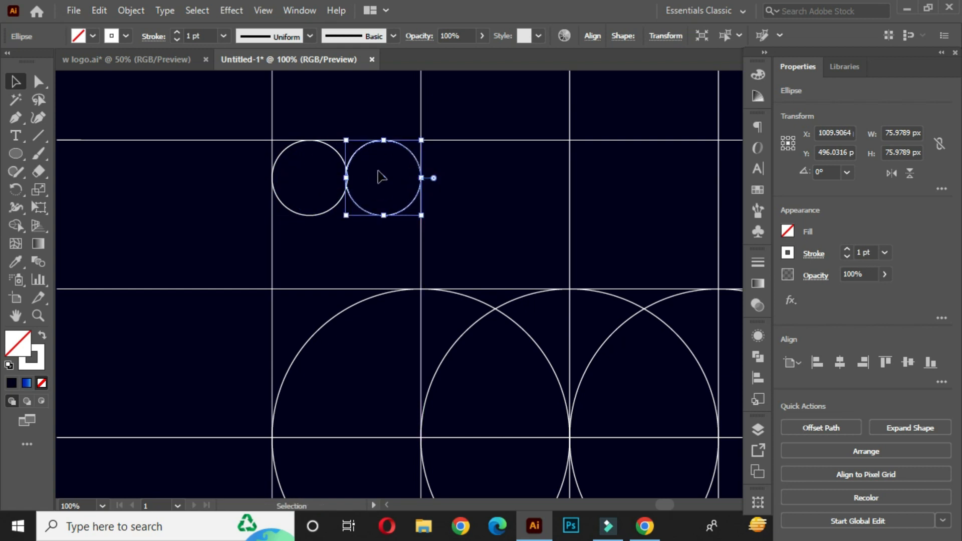
click(384, 177)
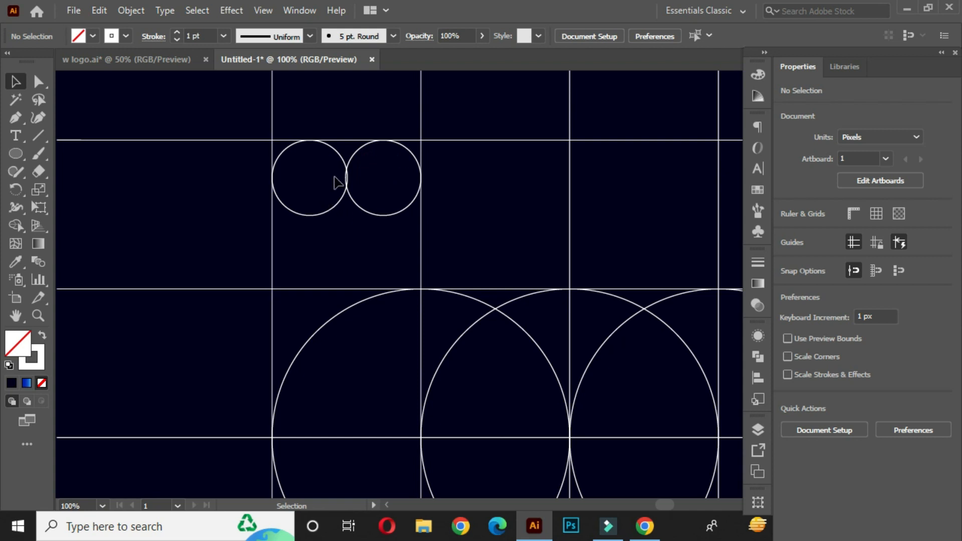
- Copy the pair of small circles into the middle column, directly beneath the second horizontal grid line
scroll(370, 229, down, 2)
drag(400, 247, 406, 212)
scroll(440, 271, up, 4)
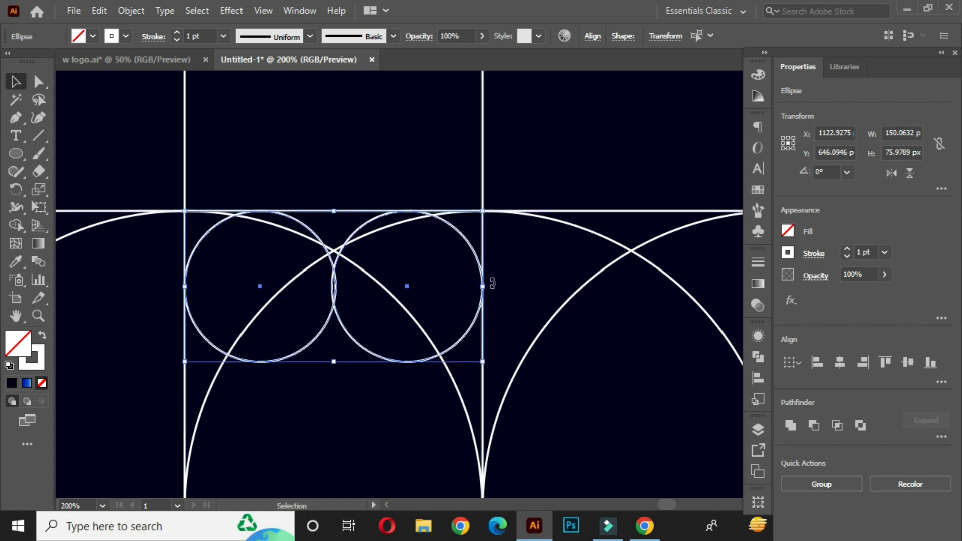
- Place another copy of the small circle pair in the lower cell of the grid's third column
scroll(512, 283, down, 3)
drag(526, 316, 471, 380)
scroll(493, 376, up, 3)
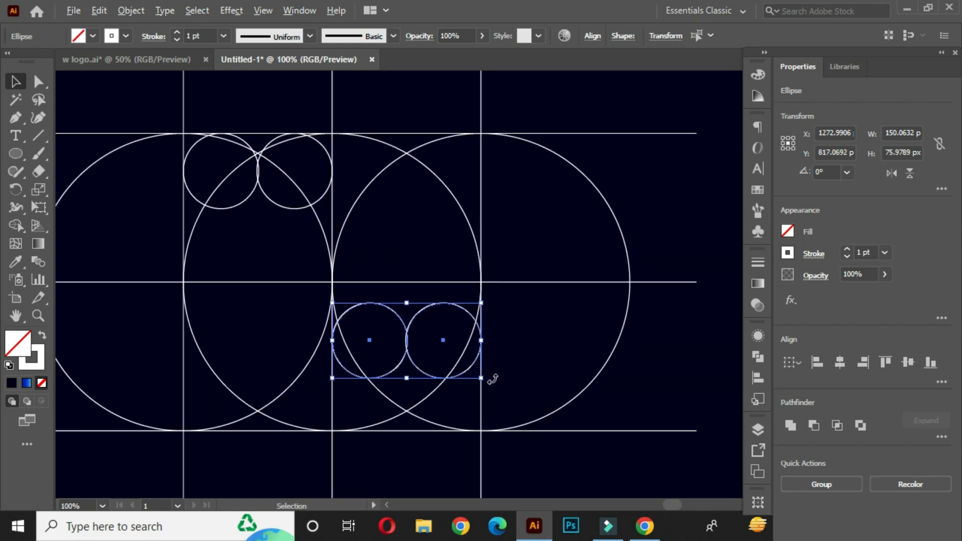
drag(348, 307, 408, 285)
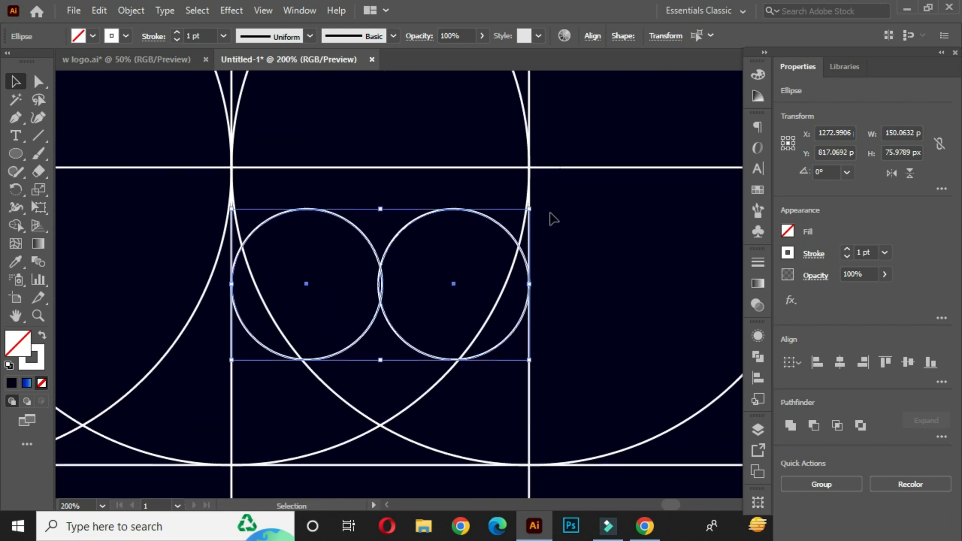
- Rotate the copied pair 90° so the circles stack vertically, and fit it against the cell's right and bottom grid lines
drag(536, 204, 489, 416)
drag(417, 277, 497, 307)
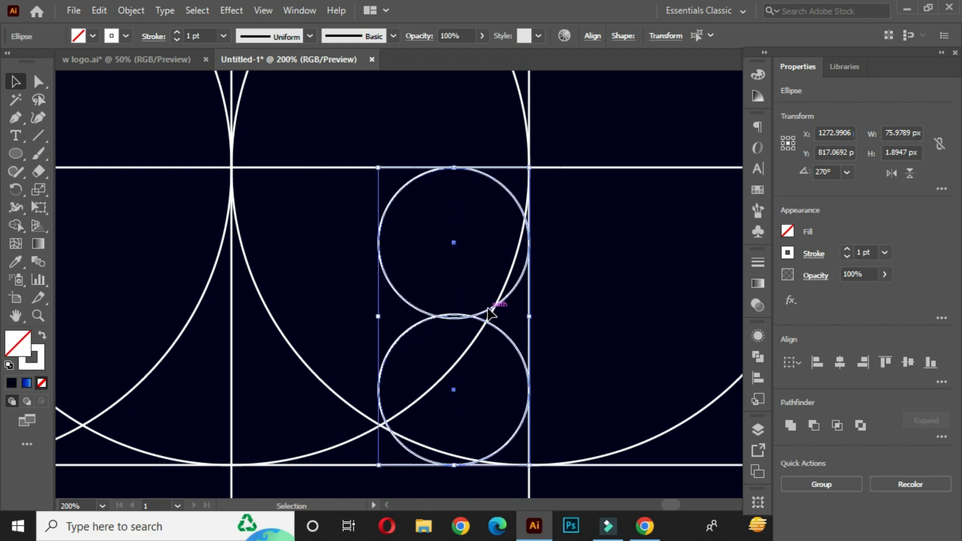
scroll(505, 284, up, 1)
scroll(531, 288, down, 1)
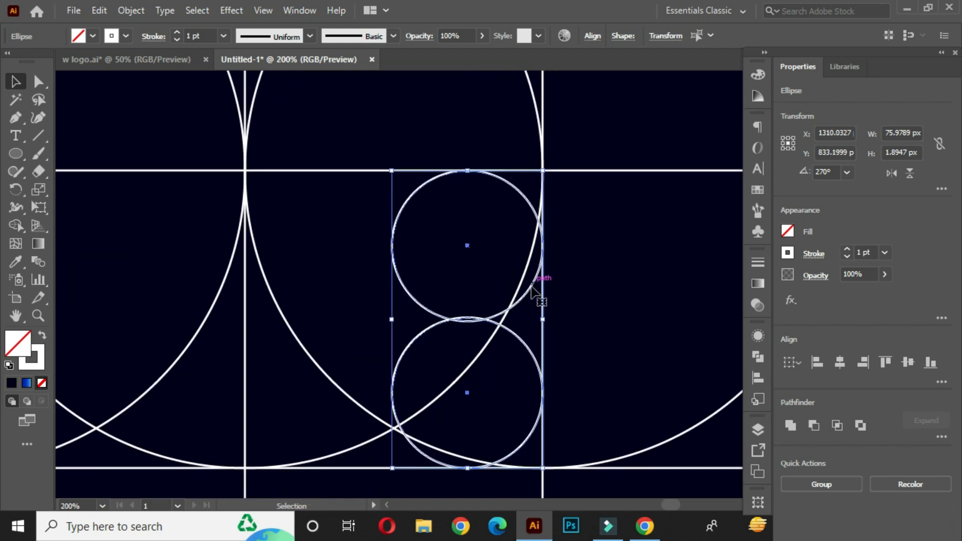
scroll(546, 396, up, 2)
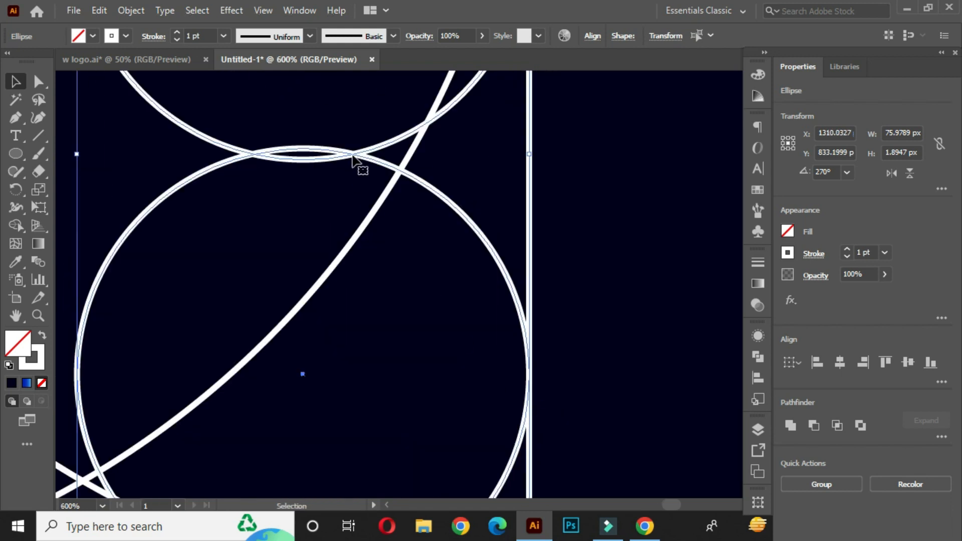
scroll(548, 262, down, 6)
drag(509, 217, 411, 292)
scroll(475, 286, down, 1)
click(624, 202)
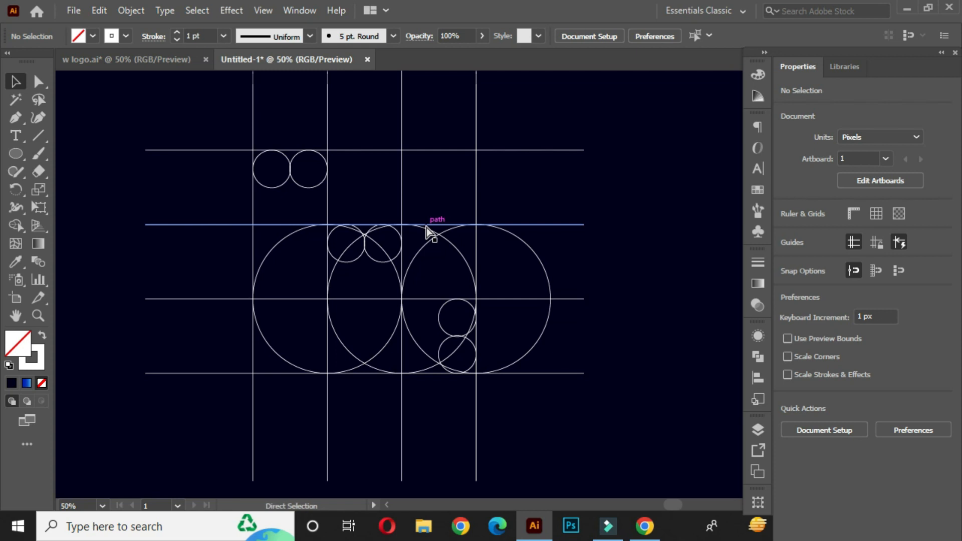
- Display the artwork as outlines and inspect where the stacked small circles meet the fourth vertical grid line
key(ctrl+y)
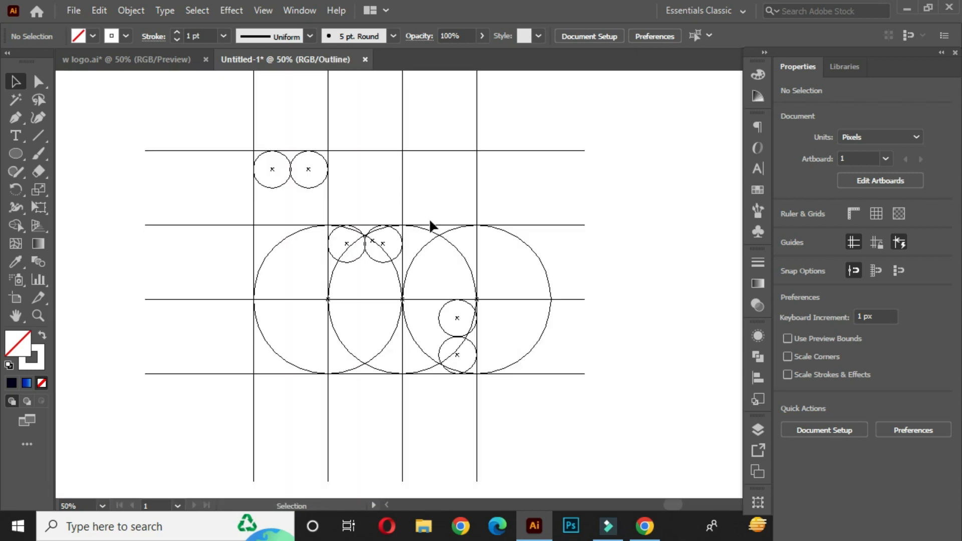
scroll(479, 363, up, 5)
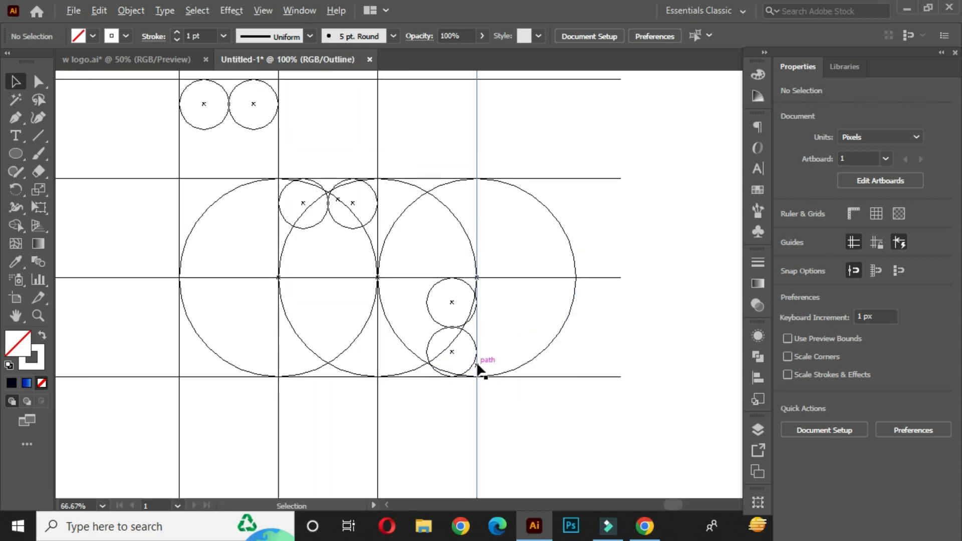
scroll(479, 315, up, 5)
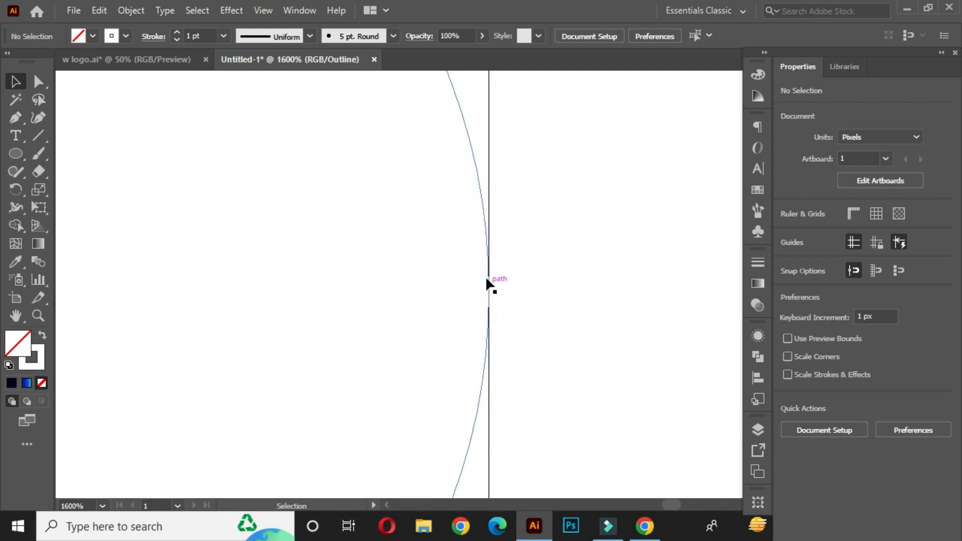
scroll(492, 281, down, 10)
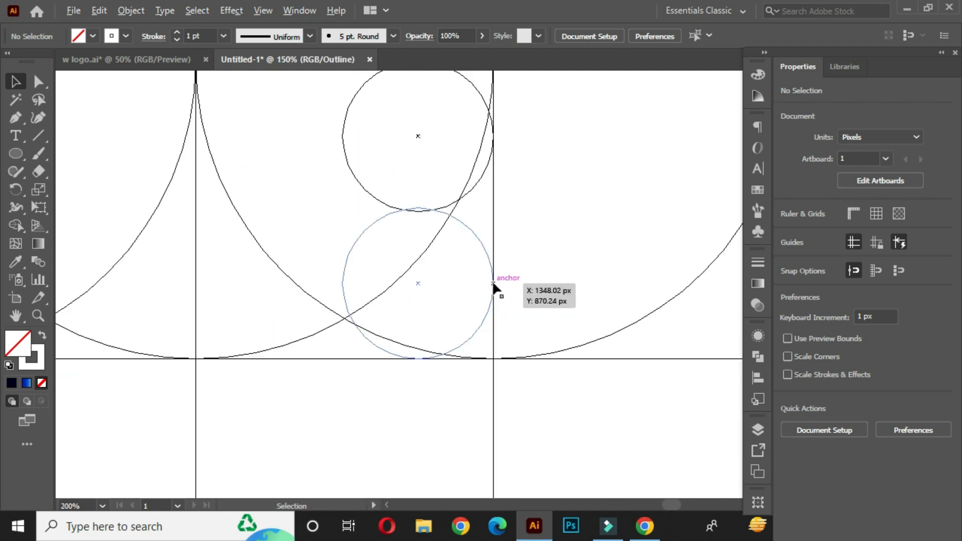
- Inspect in outline view how the small circles, large circles and grid lines meet, and return to the normal preview
scroll(434, 344, up, 2)
scroll(455, 333, up, 2)
scroll(400, 337, down, 7)
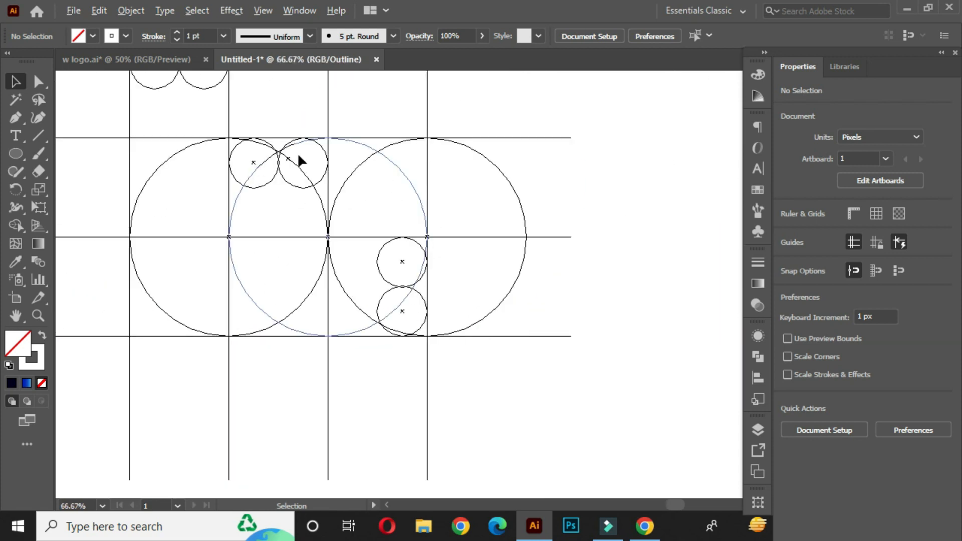
scroll(407, 240, up, 5)
scroll(392, 218, down, 2)
drag(308, 148, 554, 421)
scroll(348, 294, up, 3)
scroll(347, 295, down, 2)
scroll(572, 296, up, 3)
scroll(511, 294, down, 3)
scroll(322, 317, down, 2)
scroll(247, 262, up, 3)
scroll(341, 352, down, 5)
scroll(376, 331, left, 5)
scroll(376, 331, down, 1)
key(ctrl+y)
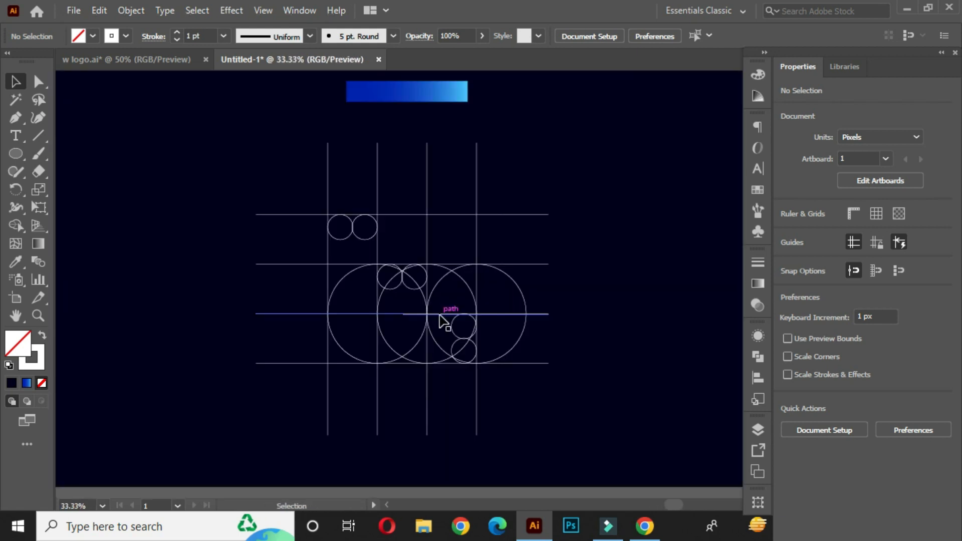
click(612, 321)
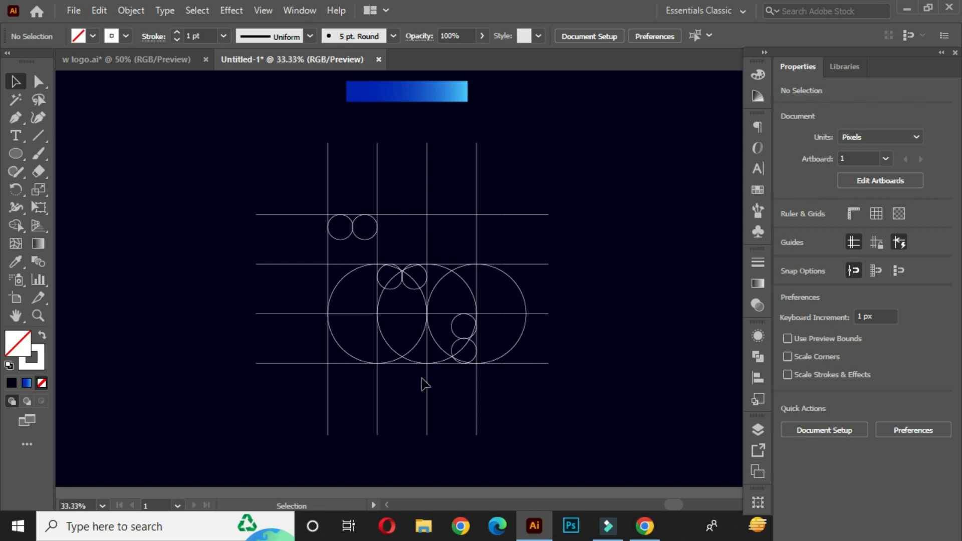
- Select the whole grid with its circles for the Shape Builder and swap the colours to a white fill without stroke
drag(257, 165, 592, 436)
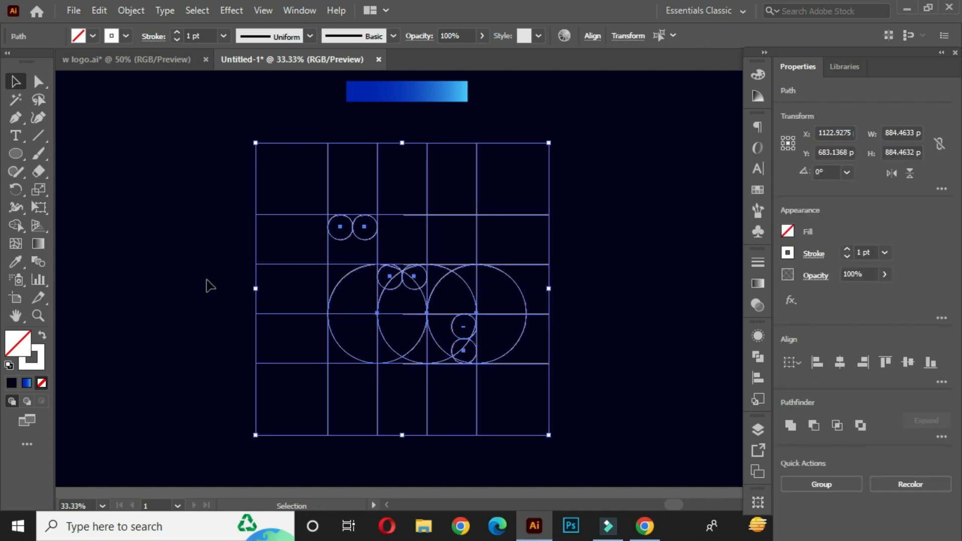
click(19, 227)
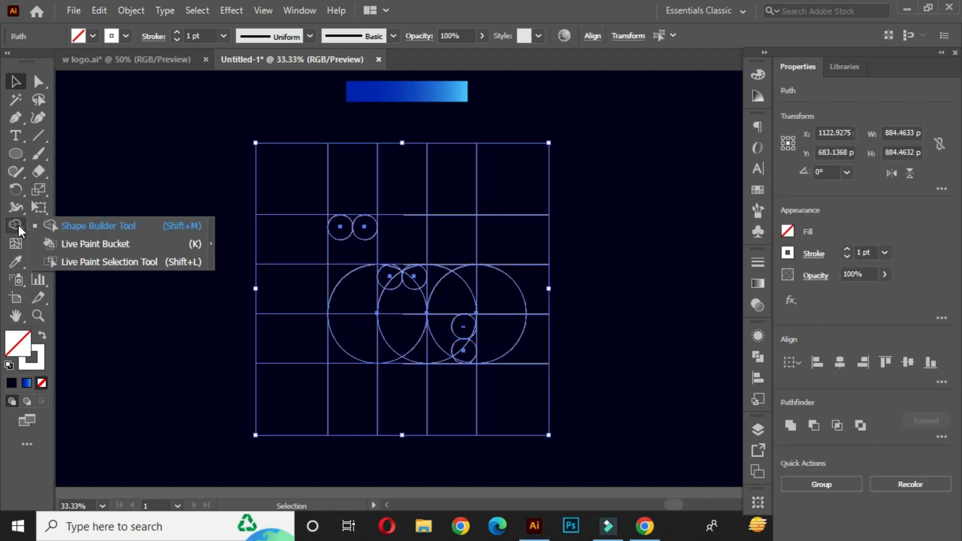
click(74, 230)
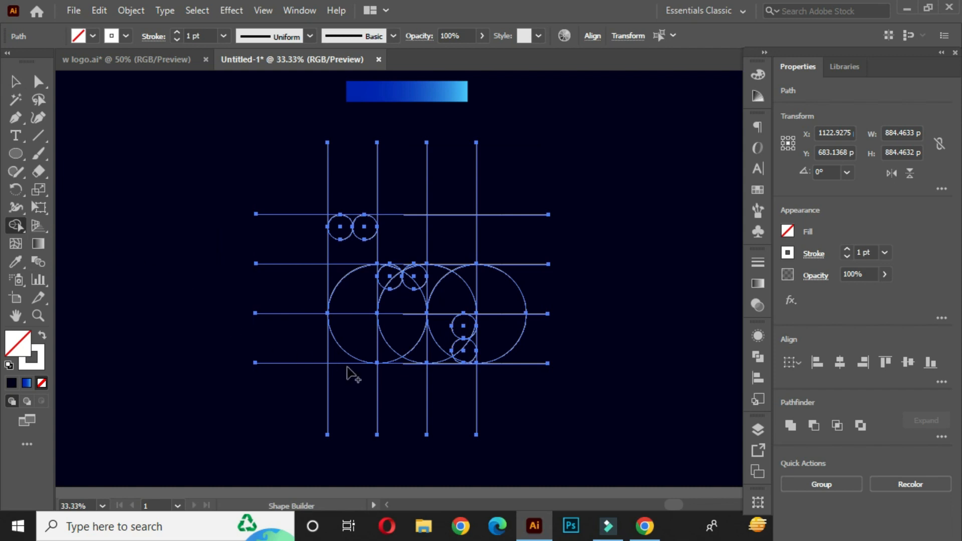
click(43, 336)
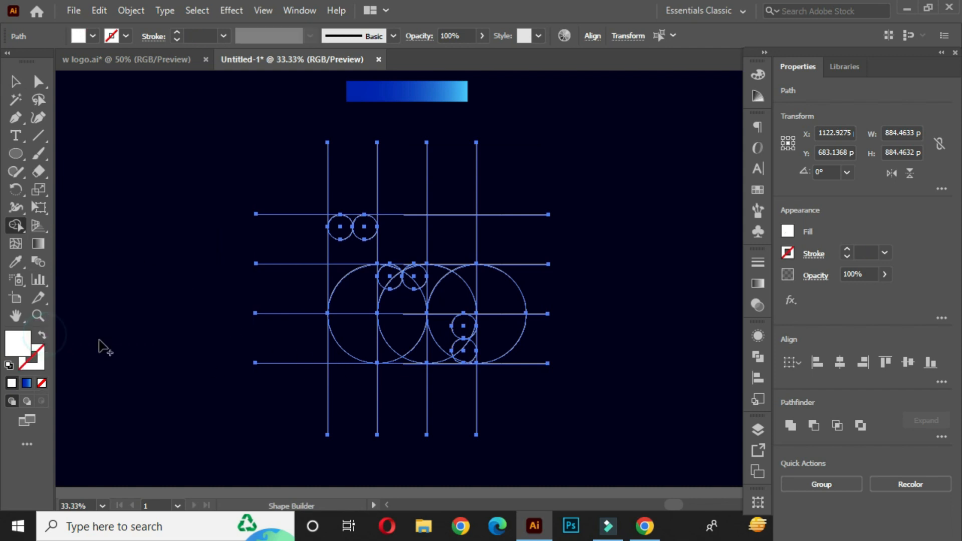
scroll(396, 288, right, 1)
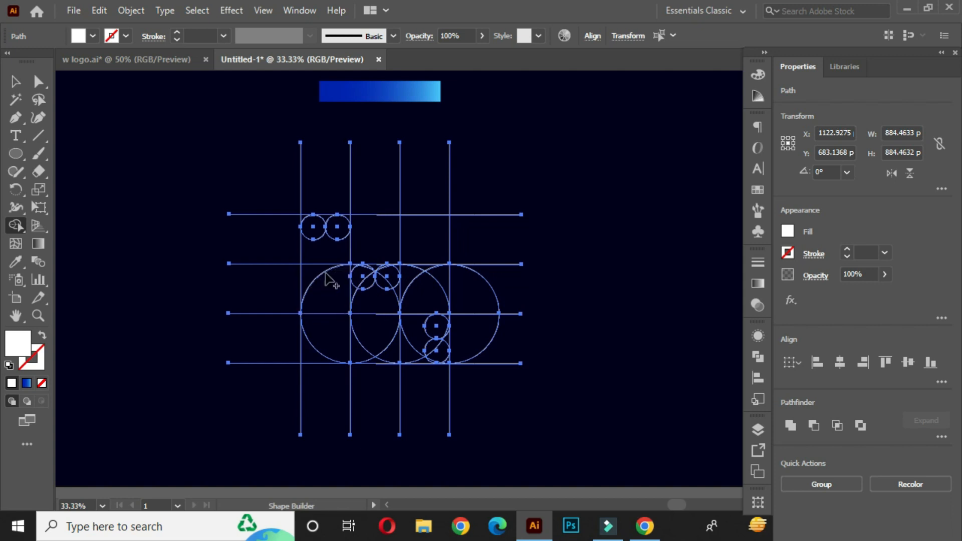
- Merge the regions of the first grid column into one tall bar with a rounded top and a bottom curving right
scroll(329, 275, up, 1)
mouse_move(308, 205)
mouse_down()
mouse_move(334, 208)
mouse_move(326, 240)
mouse_up()
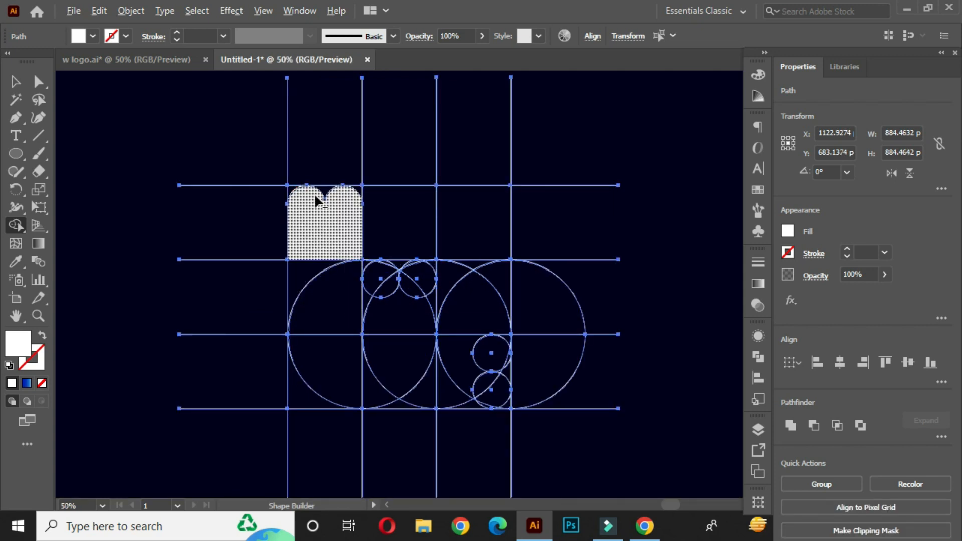
scroll(318, 190, up, 3)
mouse_move(318, 189)
mouse_down()
mouse_move(351, 186)
mouse_move(334, 329)
mouse_move(344, 374)
mouse_move(330, 321)
mouse_move(338, 354)
mouse_up()
scroll(337, 221, down, 3)
scroll(404, 429, up, 3)
mouse_move(371, 391)
mouse_down()
mouse_move(392, 417)
mouse_move(430, 428)
mouse_move(420, 419)
mouse_up()
scroll(351, 381, down, 4)
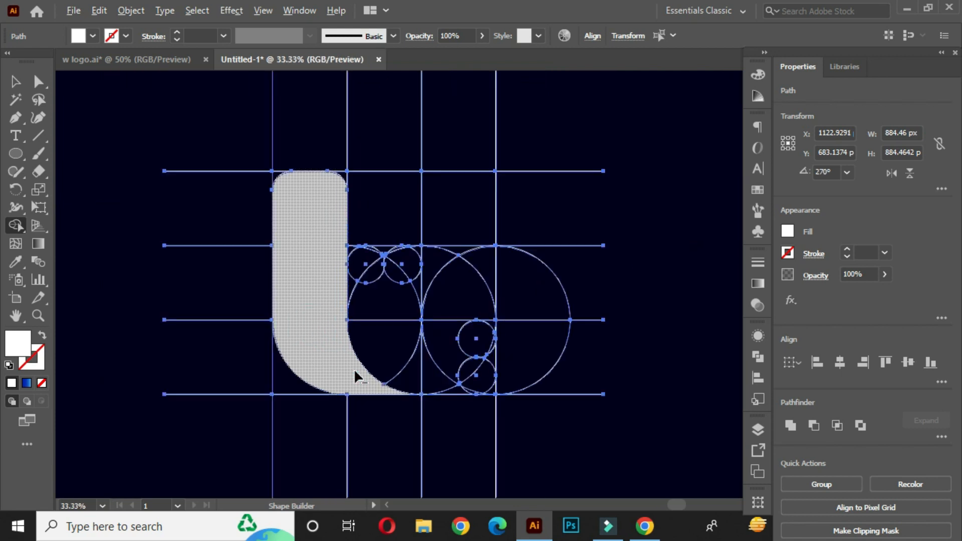
- Merge the middle column's regions, including the small circle pair, into a shorter round-topped bar curving along the bottom grid line
scroll(369, 307, up, 3)
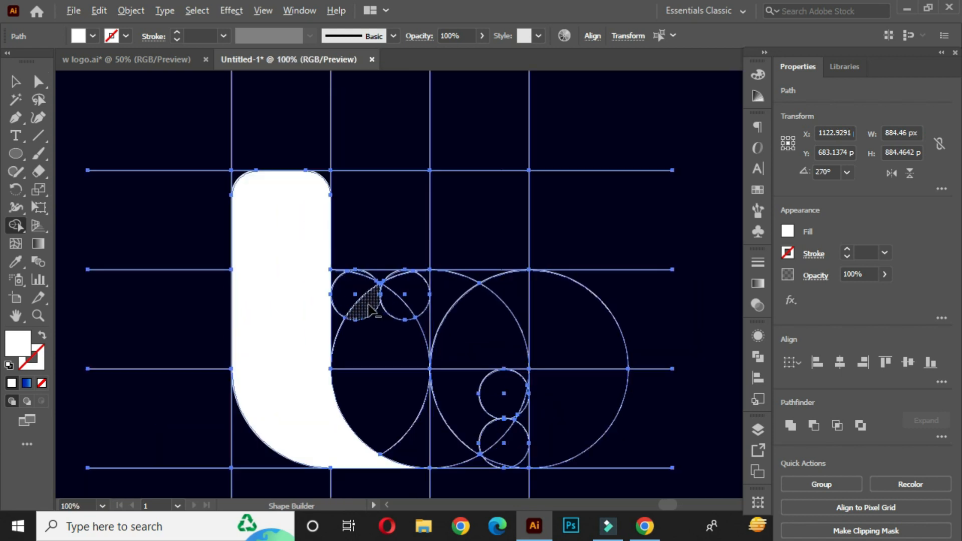
mouse_move(345, 279)
mouse_down()
mouse_move(420, 290)
mouse_move(392, 274)
mouse_up()
scroll(392, 274, up, 3)
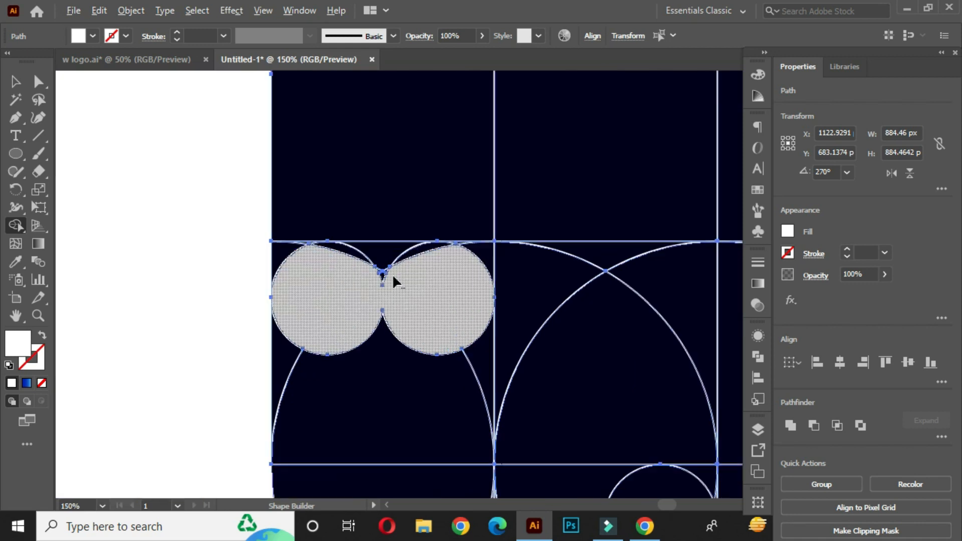
mouse_move(318, 273)
mouse_down()
mouse_move(353, 255)
mouse_move(405, 257)
mouse_move(385, 268)
mouse_up()
scroll(369, 299, down, 3)
mouse_move(367, 298)
mouse_down()
mouse_move(323, 345)
mouse_move(318, 329)
mouse_move(441, 344)
mouse_up()
mouse_move(371, 377)
mouse_down()
mouse_move(372, 280)
mouse_move(457, 416)
mouse_move(519, 459)
mouse_up()
scroll(520, 460, up, 3)
mouse_move(421, 416)
mouse_down()
mouse_move(505, 451)
mouse_move(580, 457)
mouse_move(526, 447)
mouse_move(457, 411)
mouse_up()
scroll(526, 447, down, 3)
drag(357, 379, 336, 364)
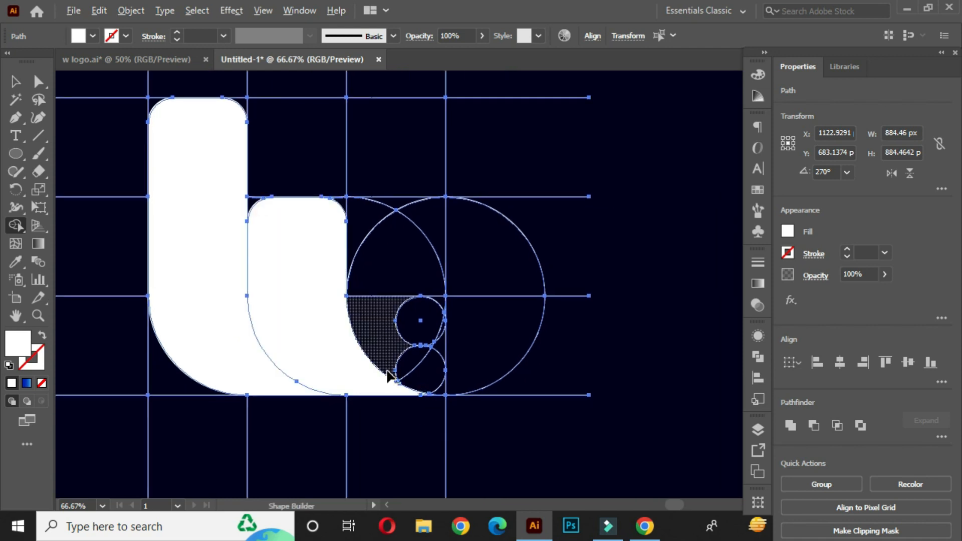
- Merge the third column's lower regions around the stacked small circles into a block with rounded right corners, including the leftover slivers
scroll(385, 371, up, 1)
mouse_move(361, 277)
mouse_down()
mouse_move(410, 301)
mouse_move(436, 377)
mouse_up()
scroll(449, 365, up, 2)
drag(447, 261, 416, 296)
mouse_move(456, 227)
mouse_down()
mouse_move(490, 257)
mouse_move(468, 307)
mouse_up()
scroll(351, 396, up, 1)
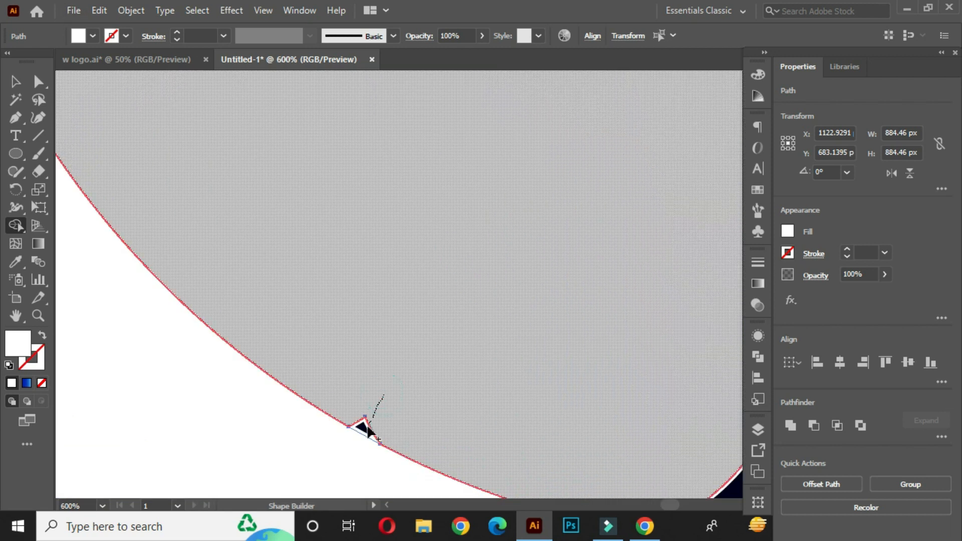
scroll(403, 355, down, 4)
scroll(423, 342, up, 4)
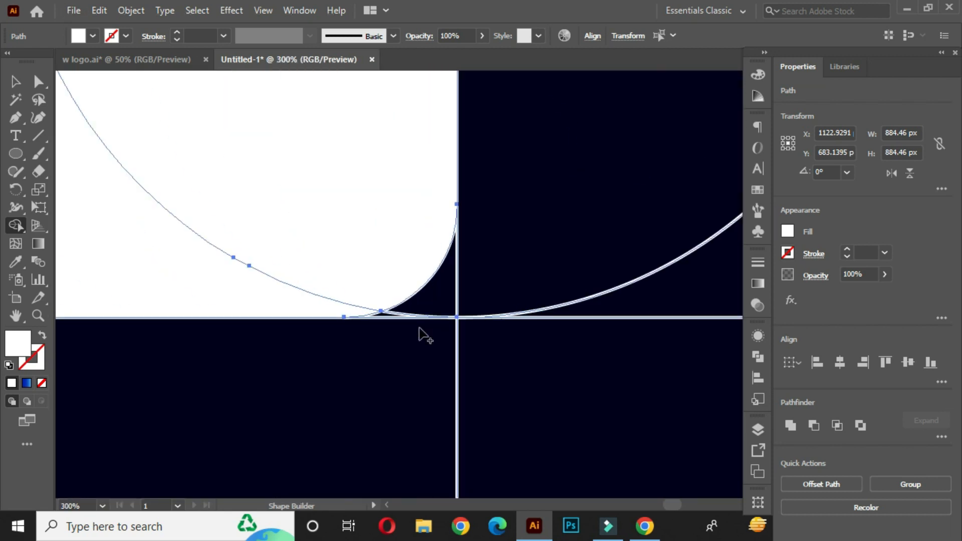
click(303, 295)
scroll(321, 296, down, 5)
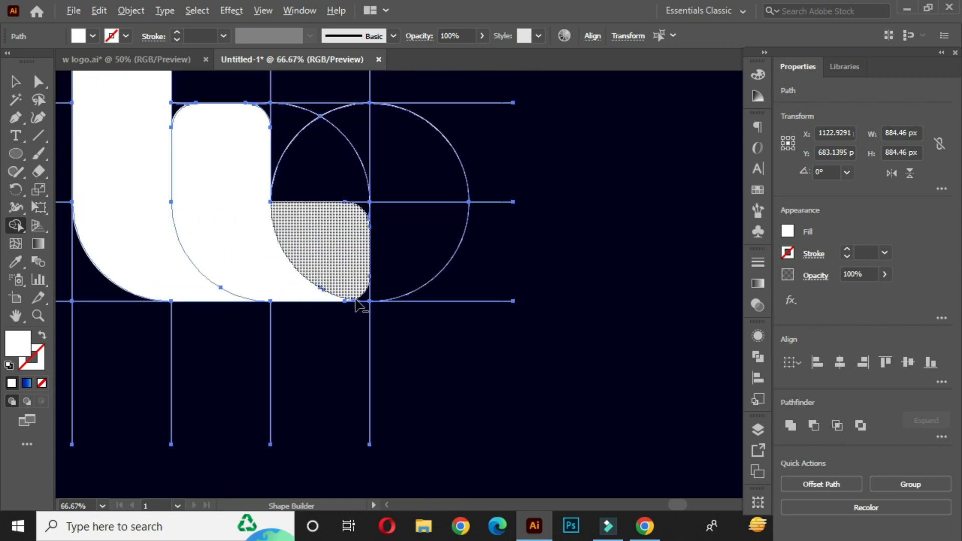
click(324, 272)
scroll(323, 272, down, 1)
- Rotate the white shapes together with the construction grid by 45° and place them at the artboard's left side
key(v)
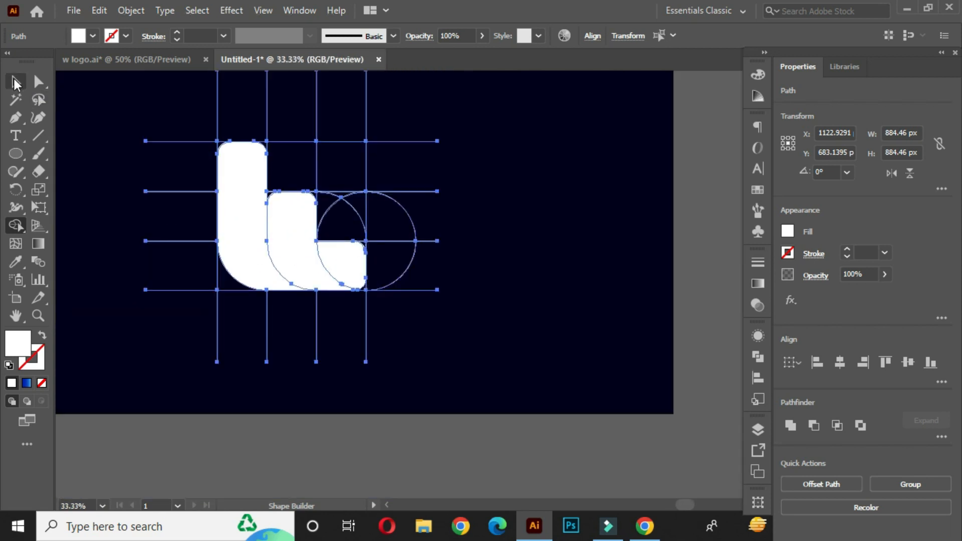
drag(221, 176, 306, 265)
click(200, 234)
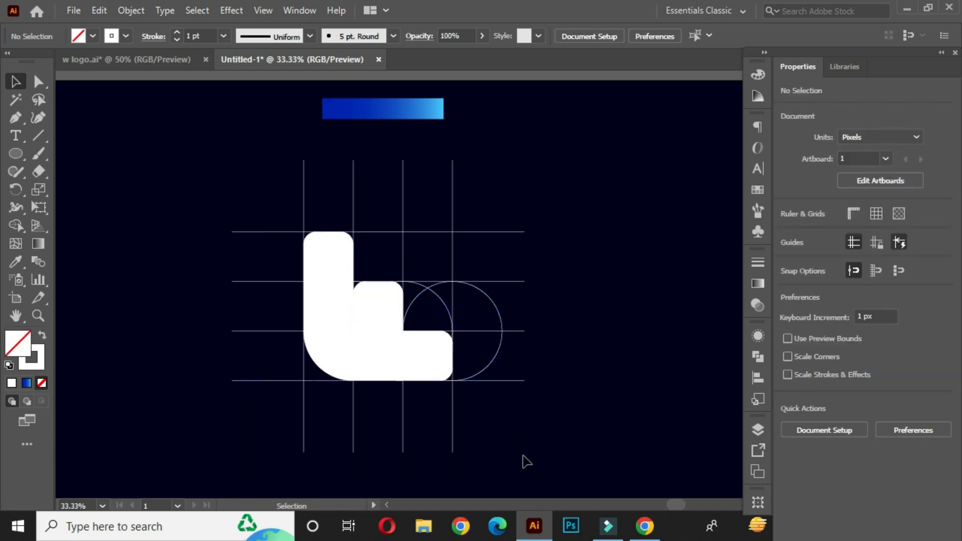
drag(241, 179, 553, 358)
drag(383, 345, 254, 334)
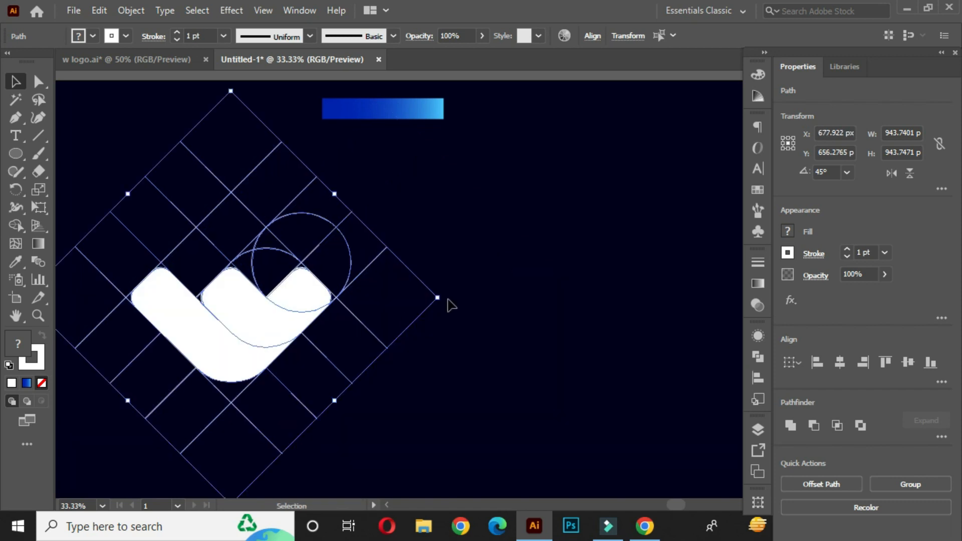
click(493, 276)
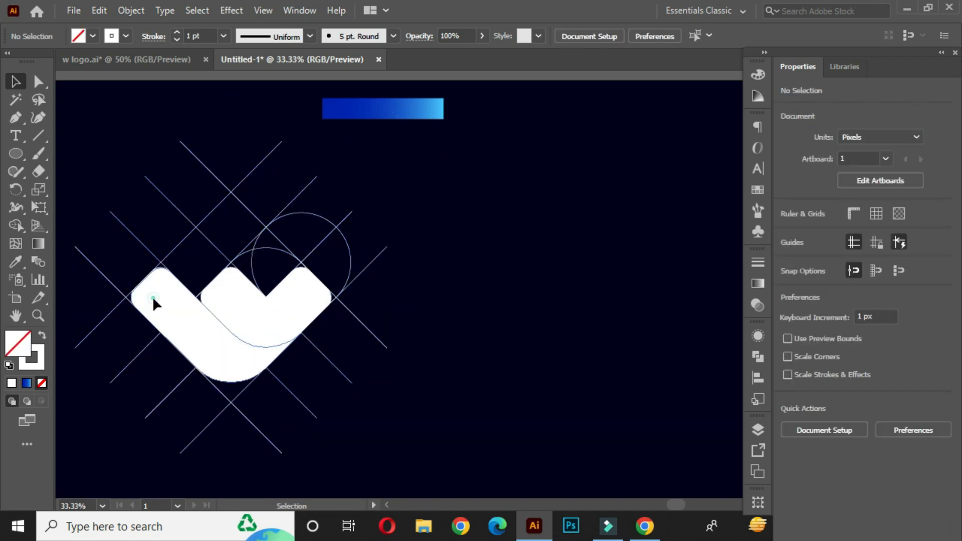
- Move the three white shapes clear of the construction grid and delete the remaining lines and circles
click(152, 296)
shift+click(301, 293)
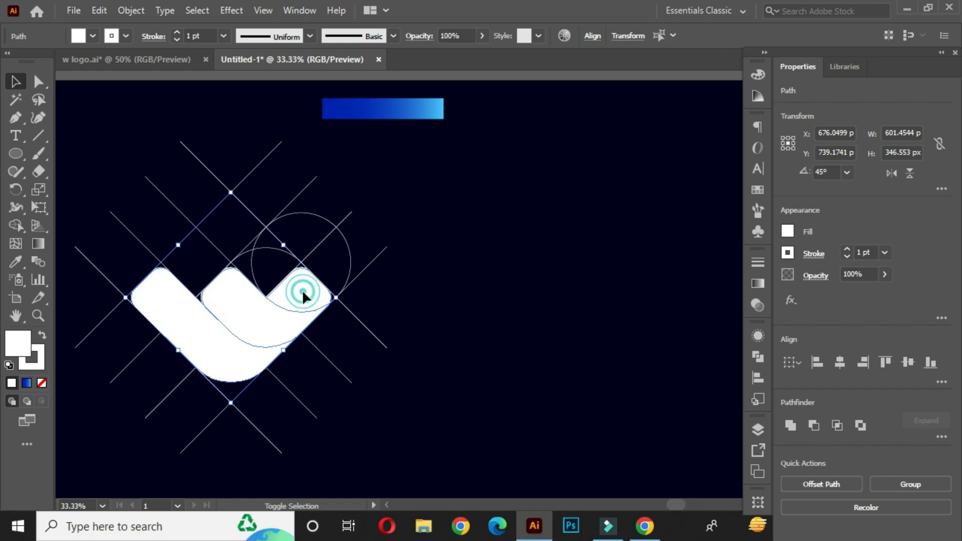
drag(226, 311, 559, 311)
drag(74, 151, 393, 423)
key(Delete)
- Move the white W-shaped mark to the middle of the artboard, below the blue gradient bar
drag(447, 230, 651, 389)
drag(576, 341, 396, 320)
click(518, 243)
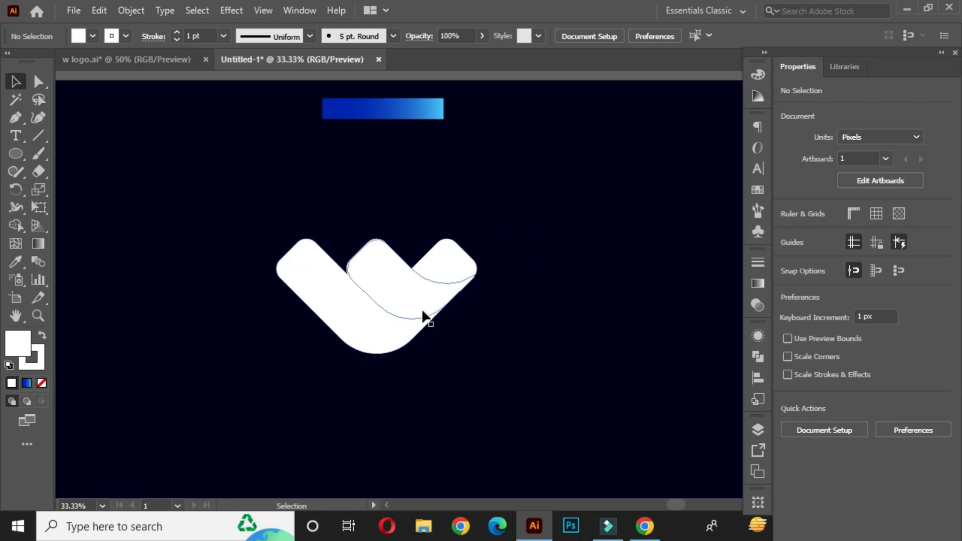
key(.)
- Remove the stroke from all three shapes of the W mark
drag(252, 169, 507, 390)
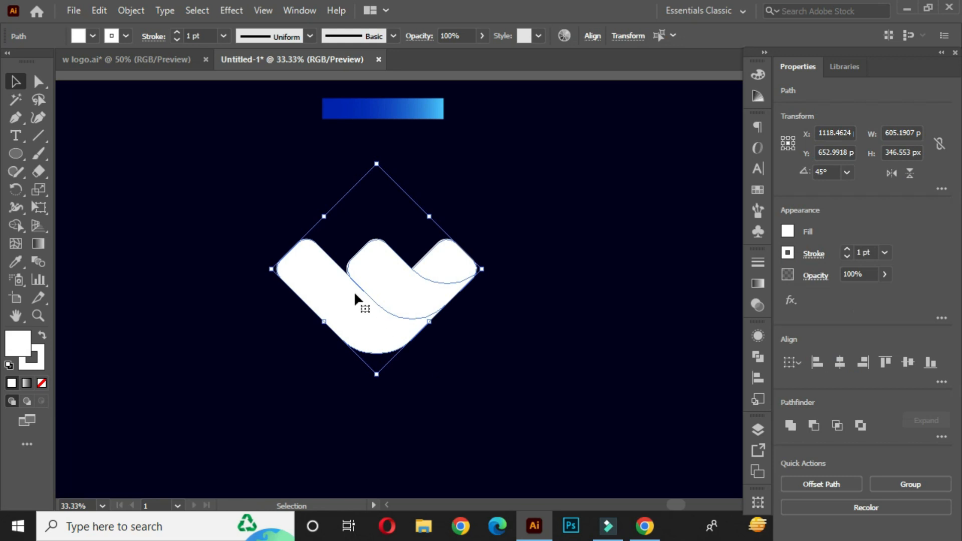
click(126, 35)
click(11, 65)
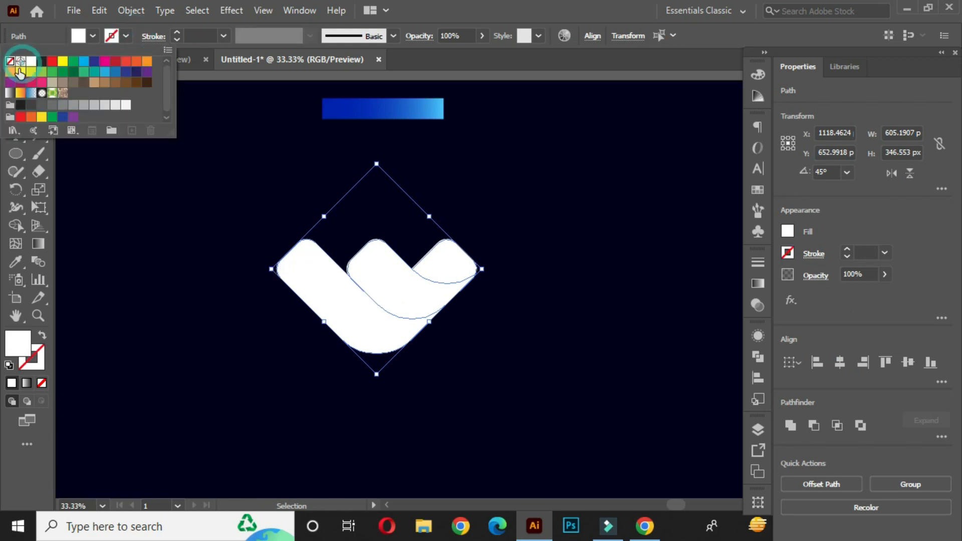
click(263, 205)
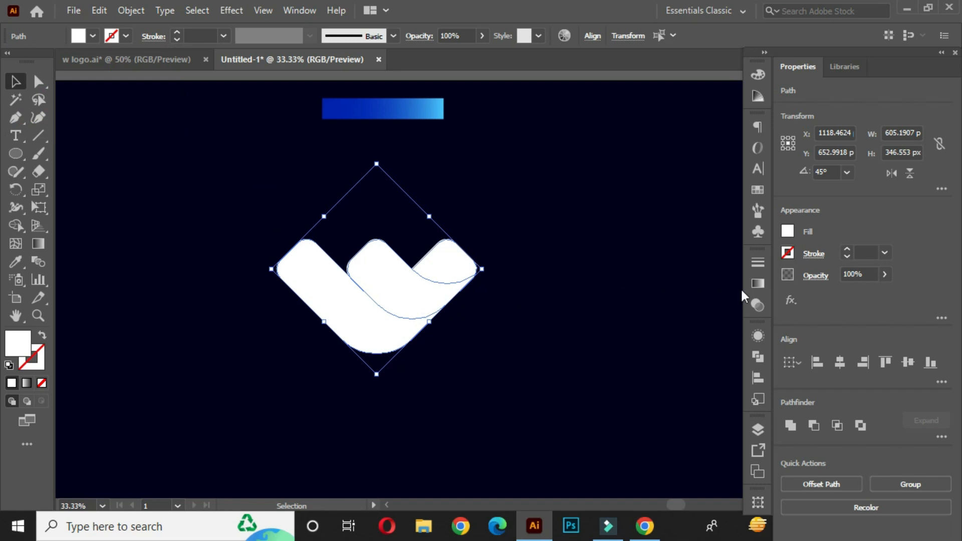
- Fill the three shapes of the W mark with the default white-to-black linear gradient
click(759, 285)
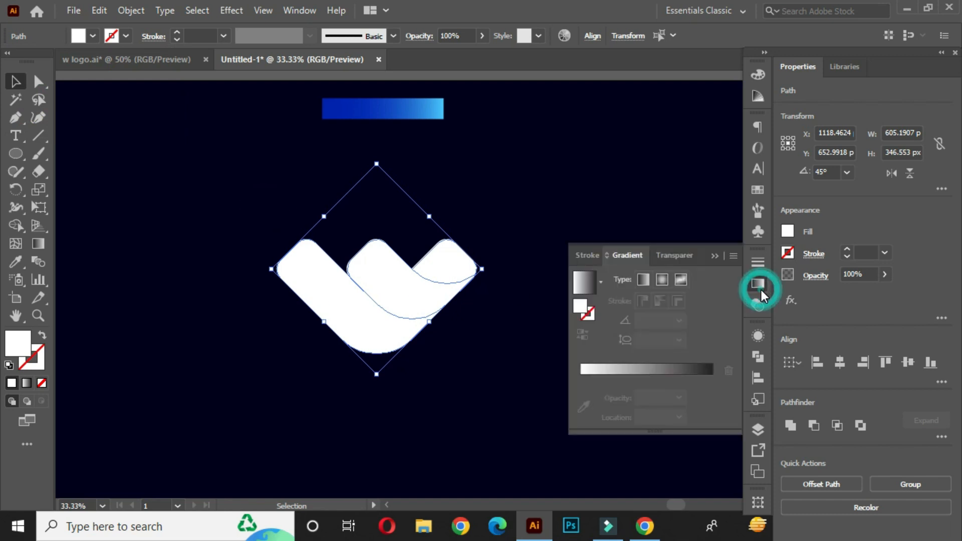
click(652, 369)
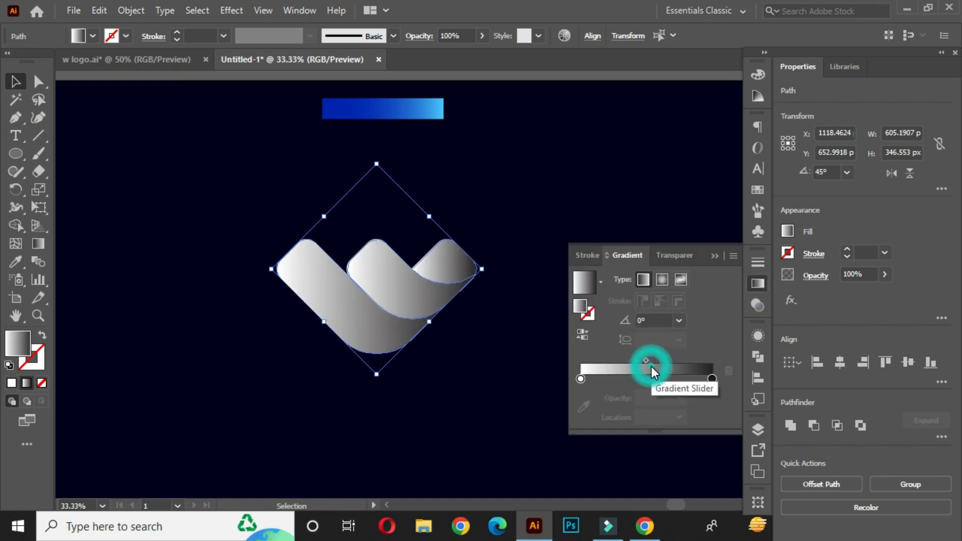
click(717, 256)
click(519, 261)
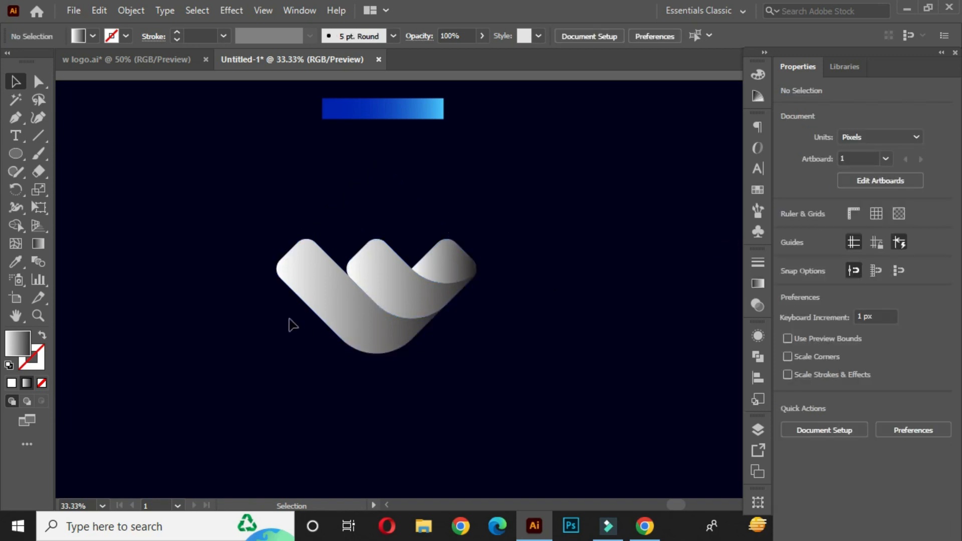
- Apply the blue gradient sampled from the bar above to all three shapes of the W mark with the Eyedropper
drag(255, 193, 501, 352)
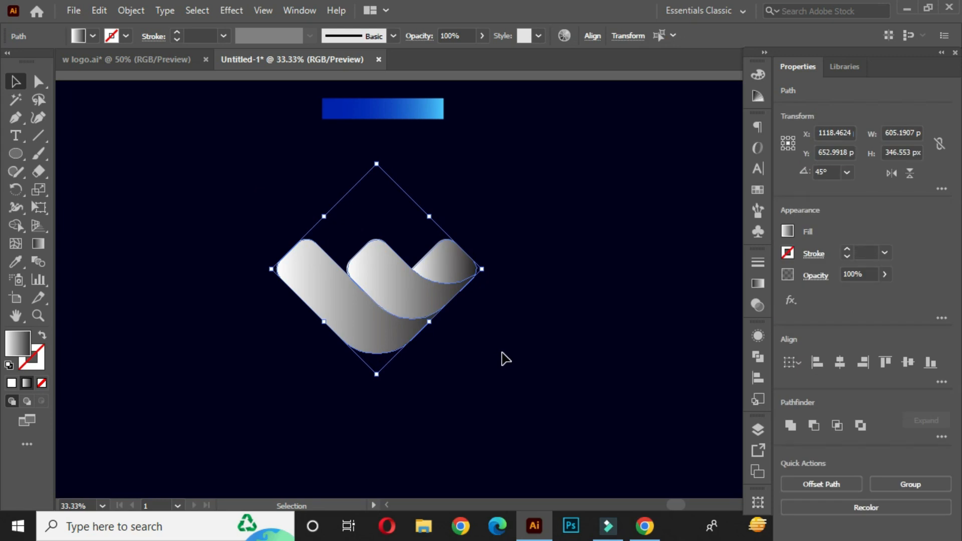
click(18, 262)
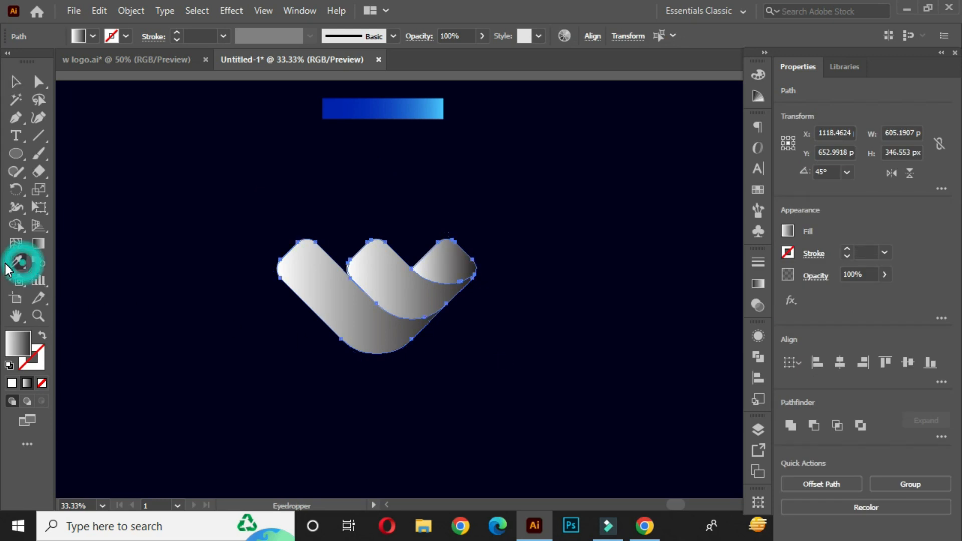
click(416, 108)
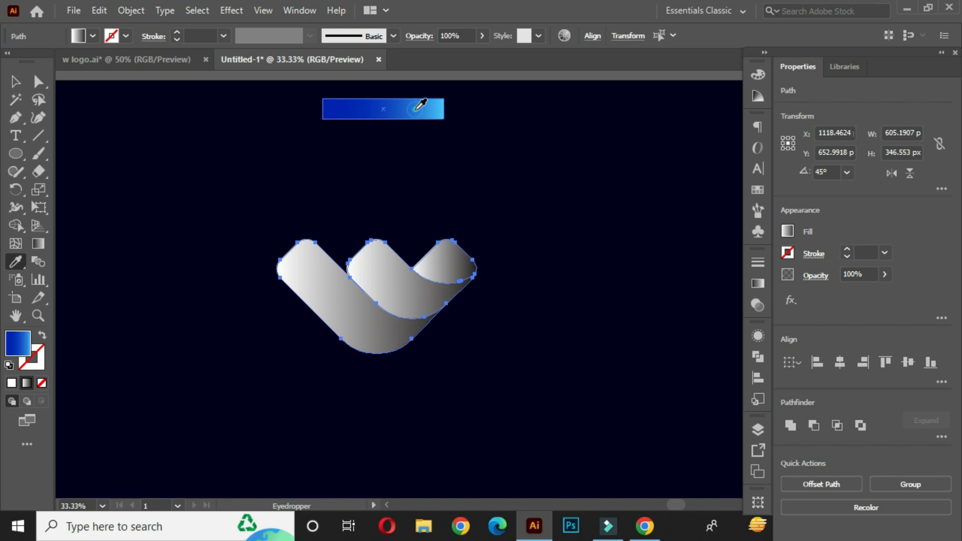
click(416, 108)
click(16, 81)
click(165, 227)
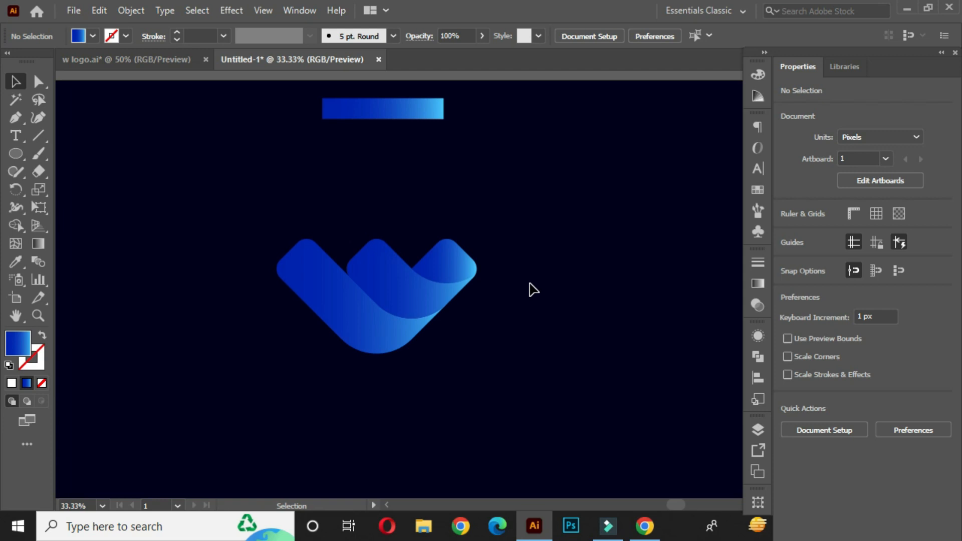
- Redirect the gradient of the W's large left shape diagonally, from its upper-left end towards the lower right
click(347, 318)
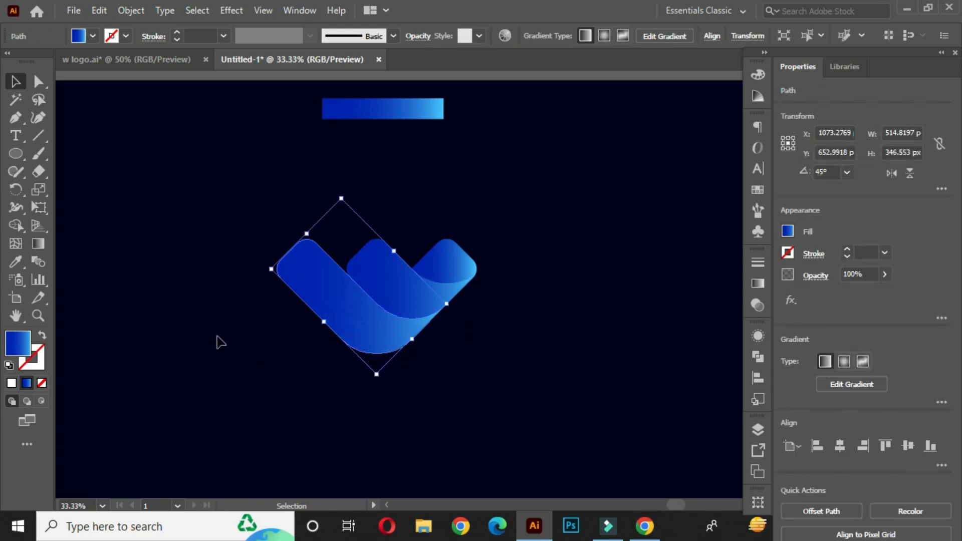
click(39, 245)
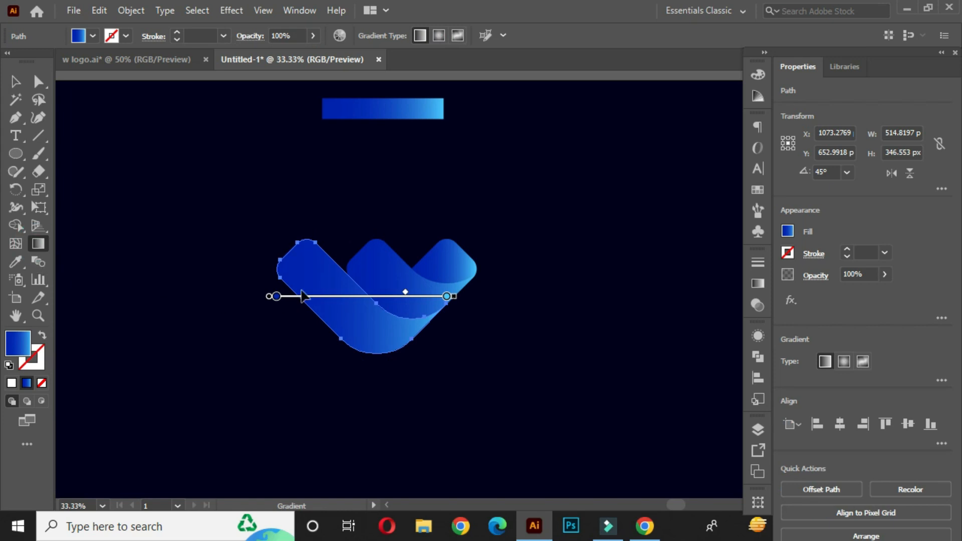
drag(278, 233, 411, 391)
drag(250, 241, 434, 394)
drag(283, 257, 439, 392)
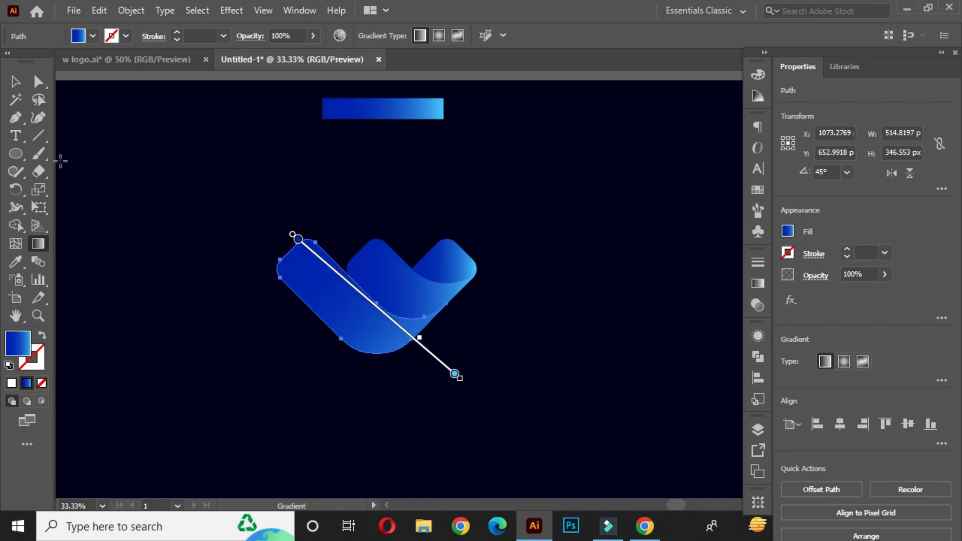
click(15, 82)
click(167, 172)
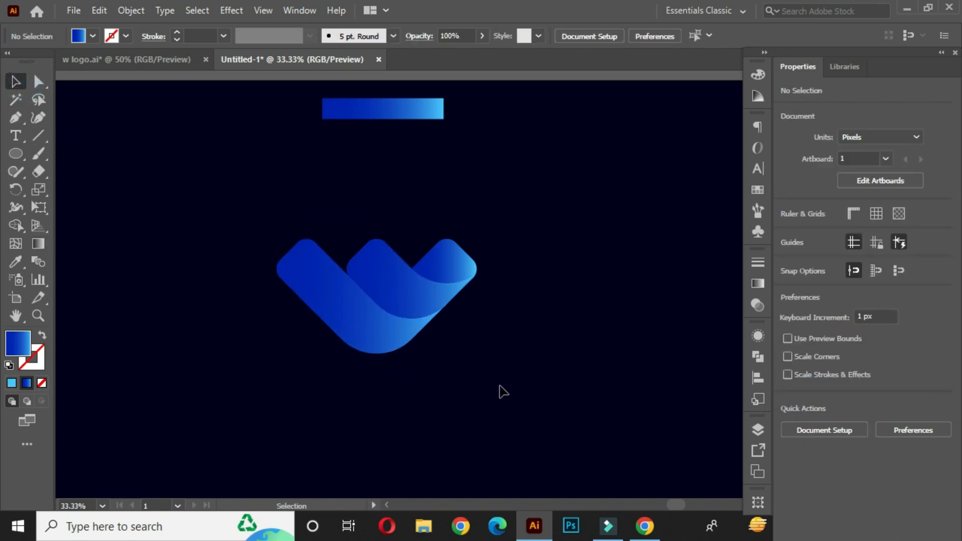